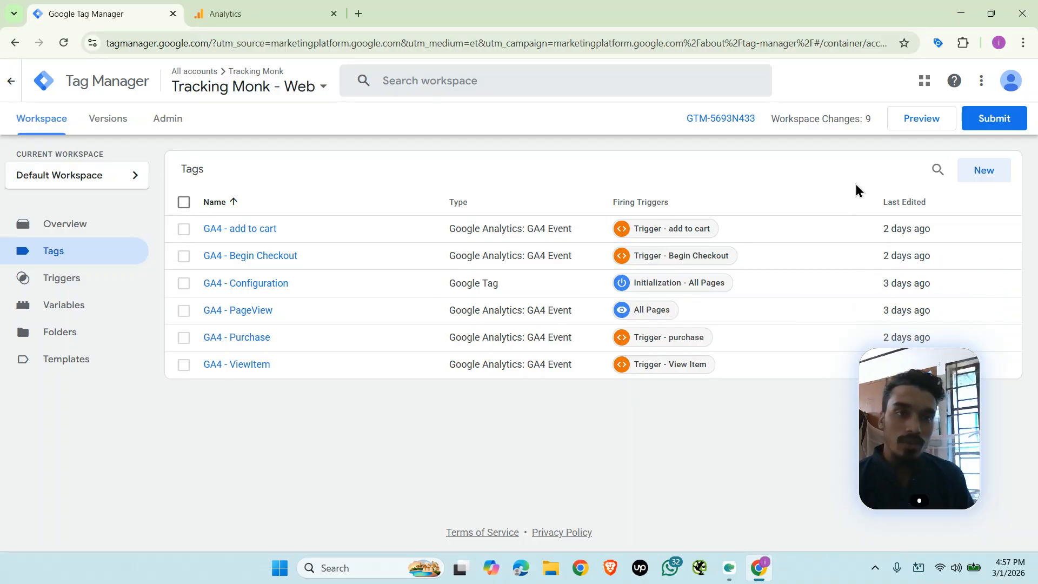
Enable the built-in variables Click Element, Click Classes, Click ID, Click Target, Click URL and Click Text
click(928, 122)
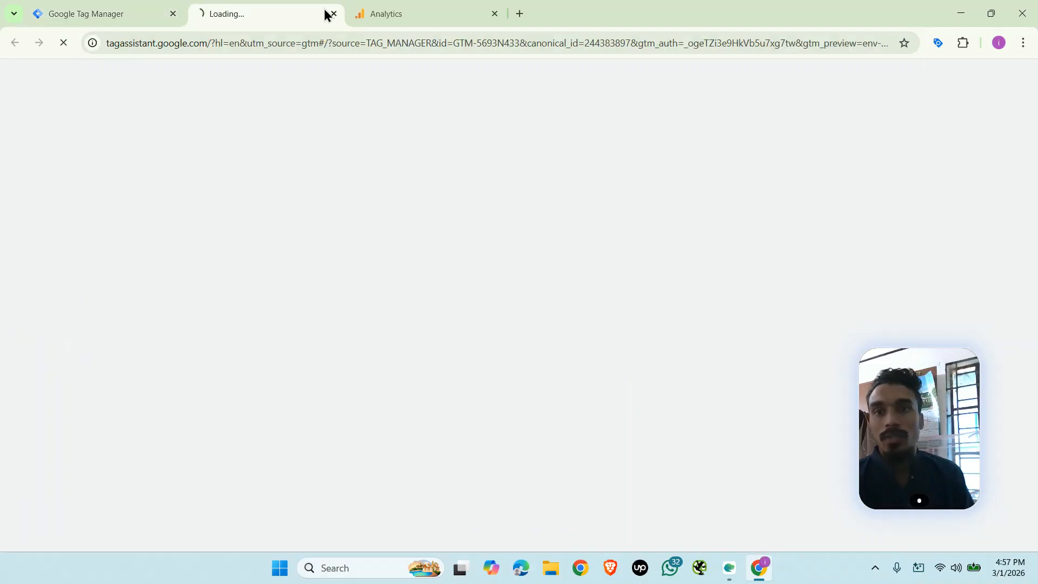
click(331, 14)
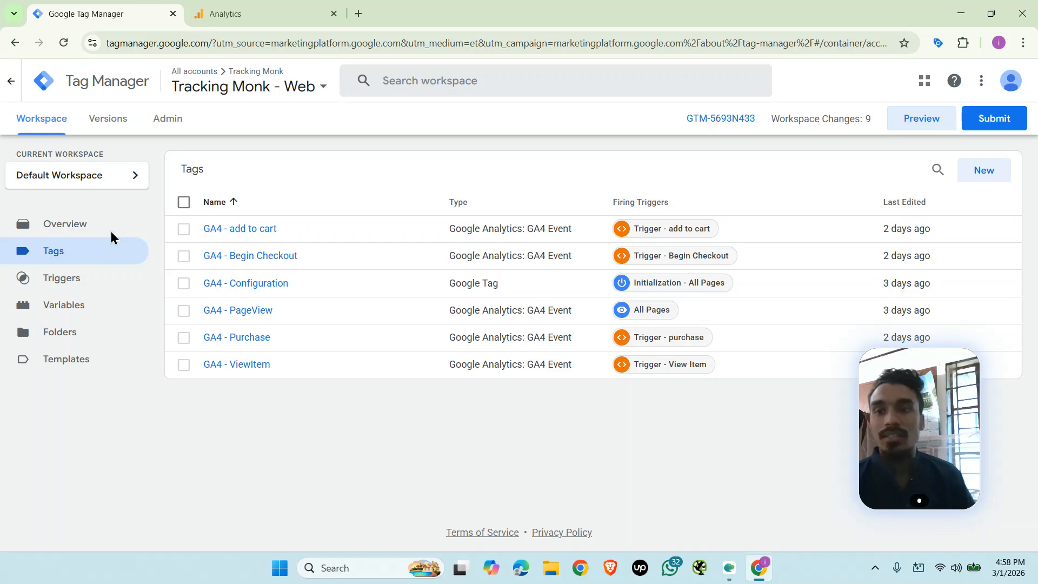
click(62, 306)
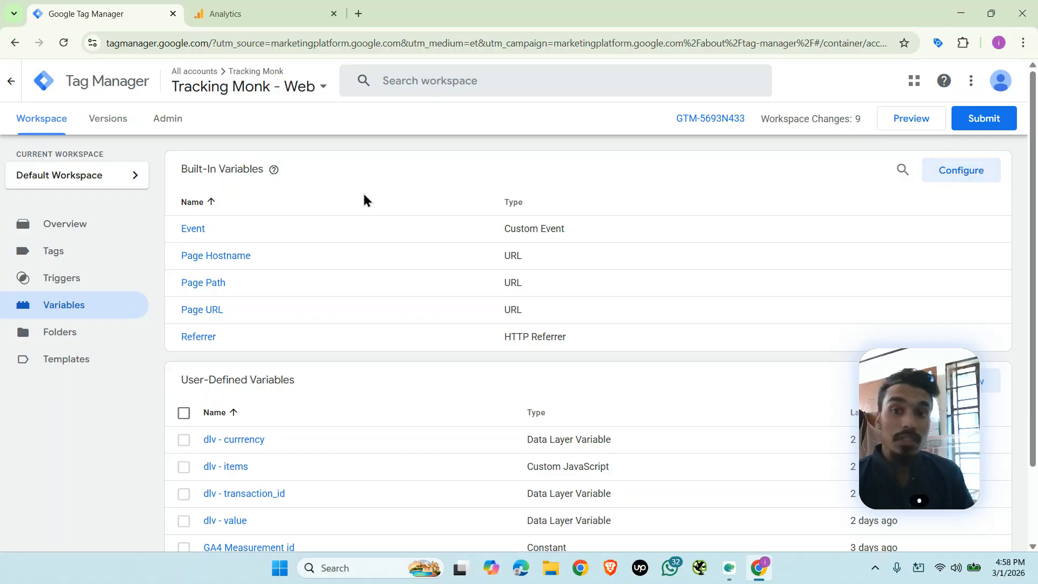
click(953, 176)
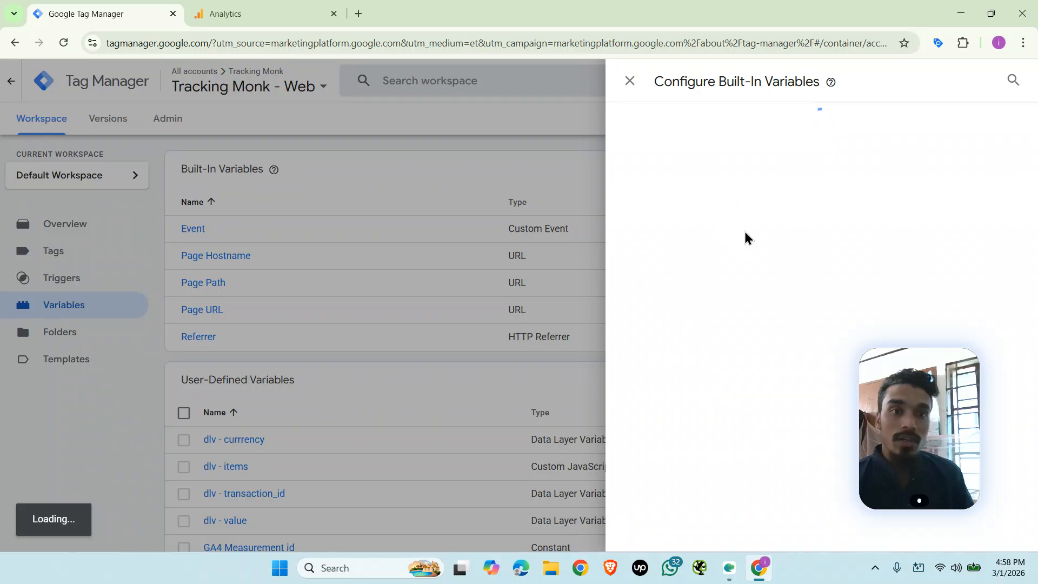
scroll(738, 259, down, 8)
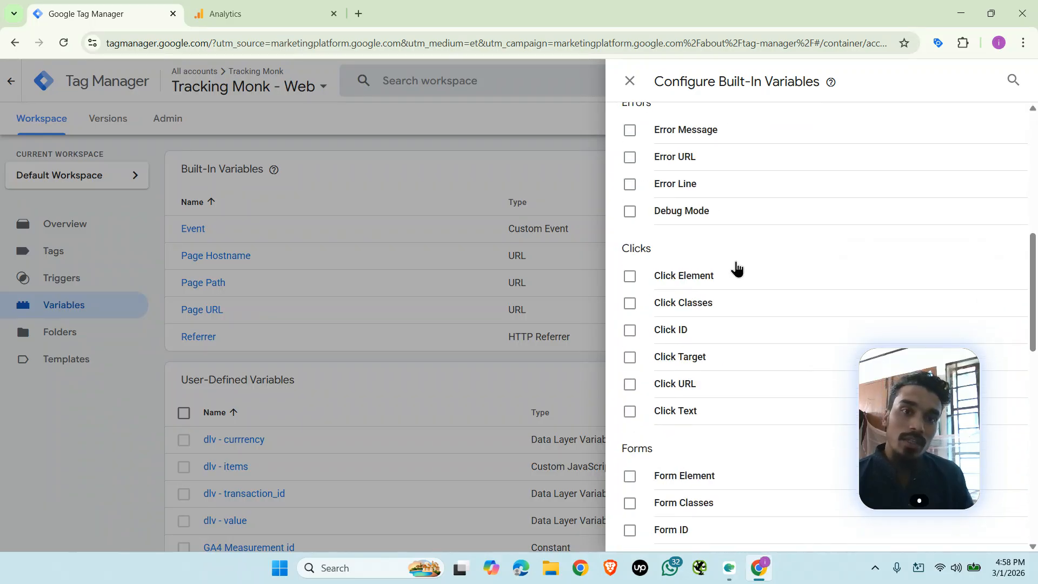
click(629, 279)
click(630, 307)
click(629, 331)
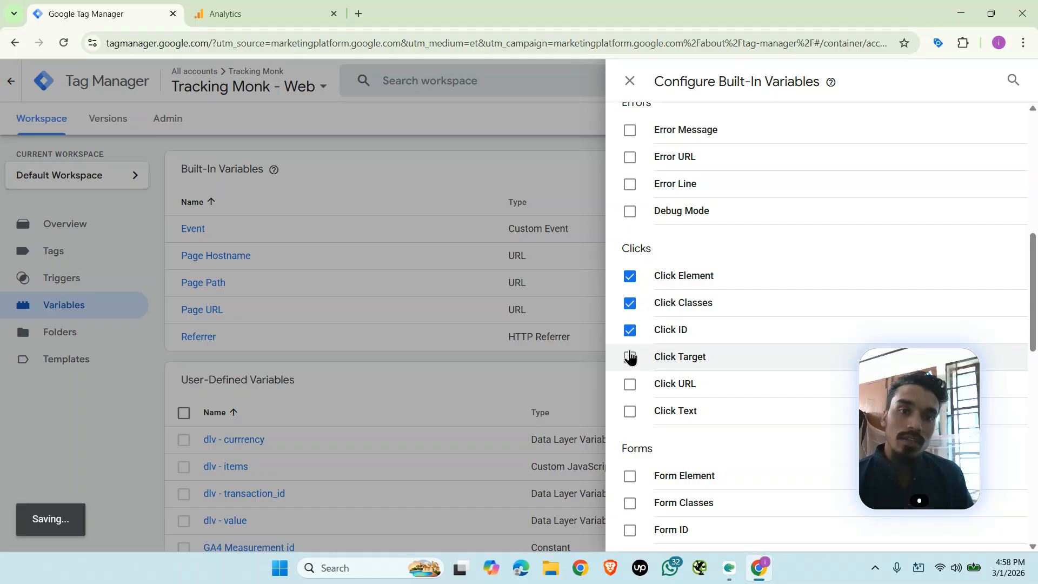
click(629, 357)
click(629, 386)
click(629, 411)
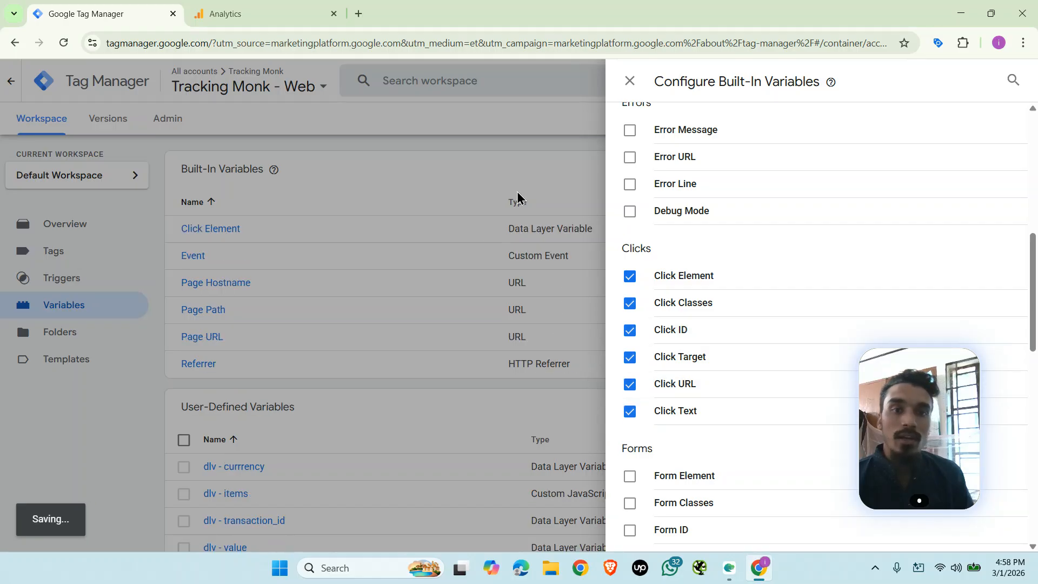
click(419, 161)
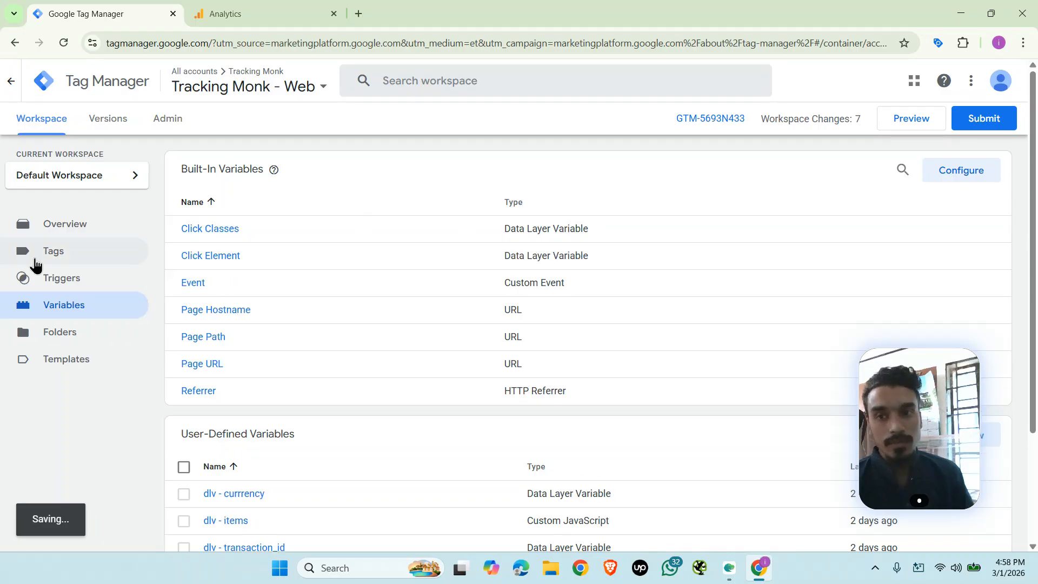
Create a Click - All Elements trigger that fires on all clicks and save it as All Elements
click(64, 283)
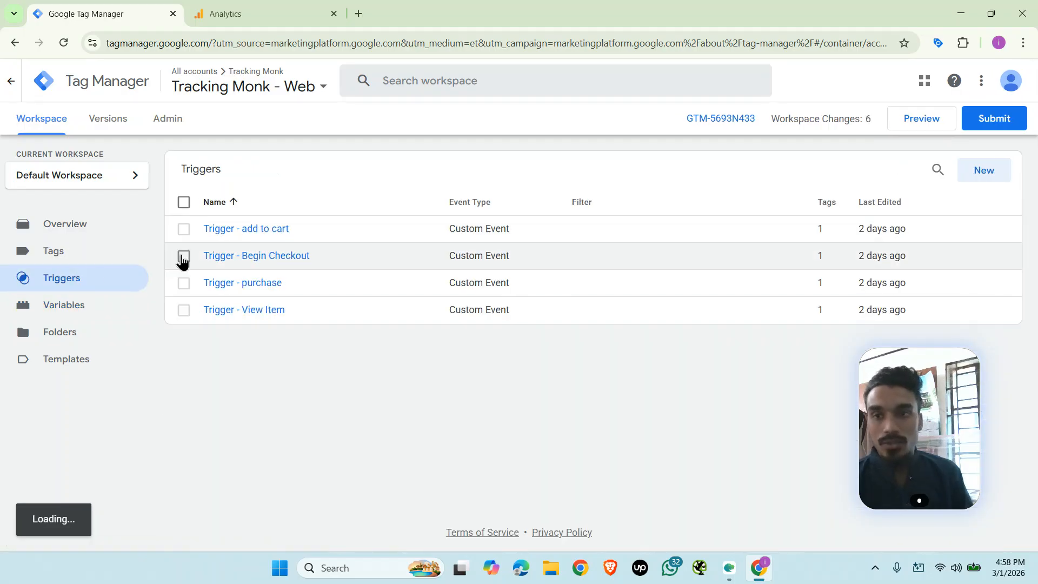
click(998, 178)
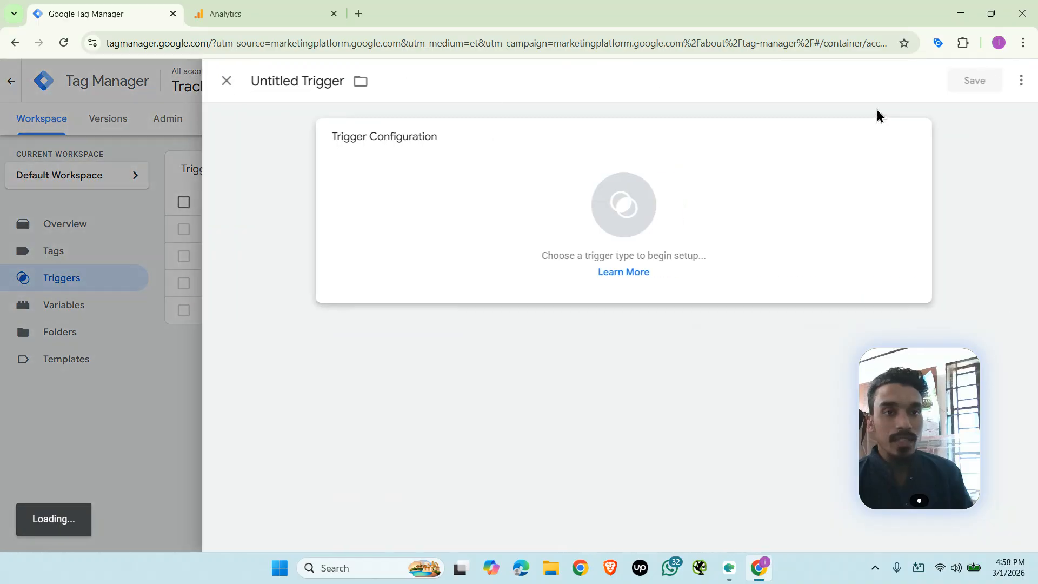
click(667, 211)
scroll(755, 319, down, 5)
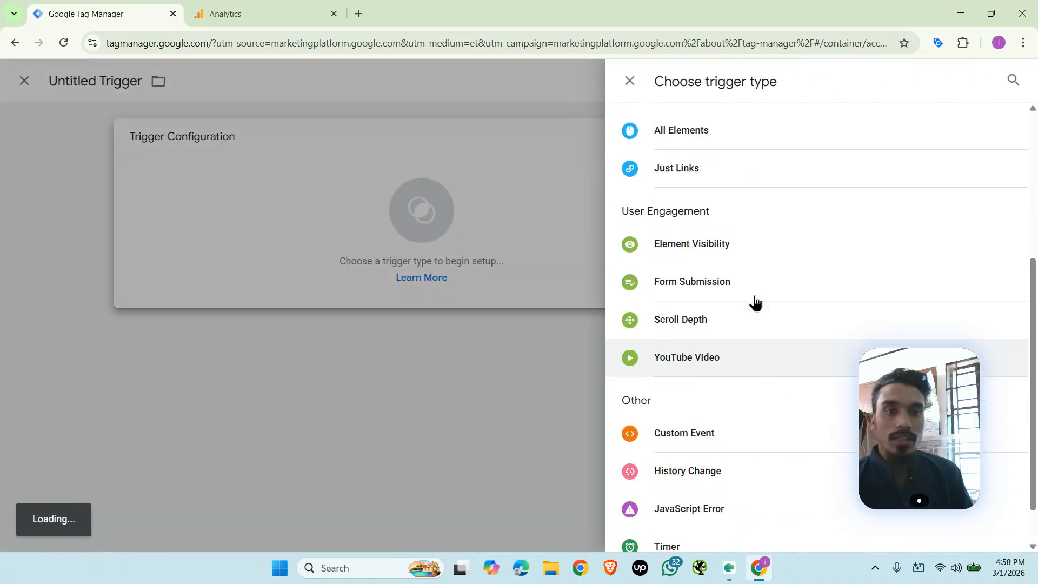
scroll(753, 301, up, 4)
click(710, 314)
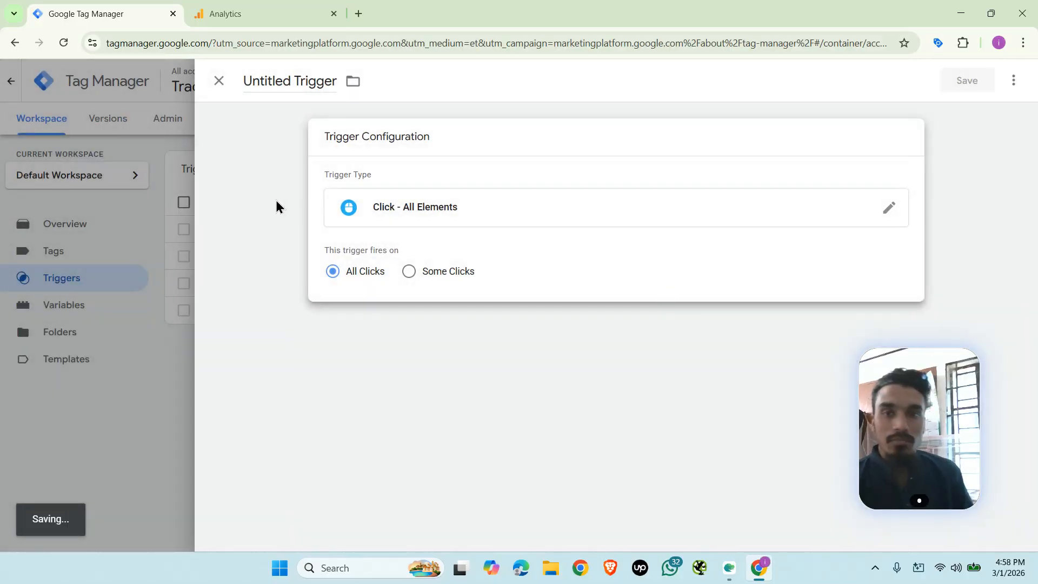
click(304, 80)
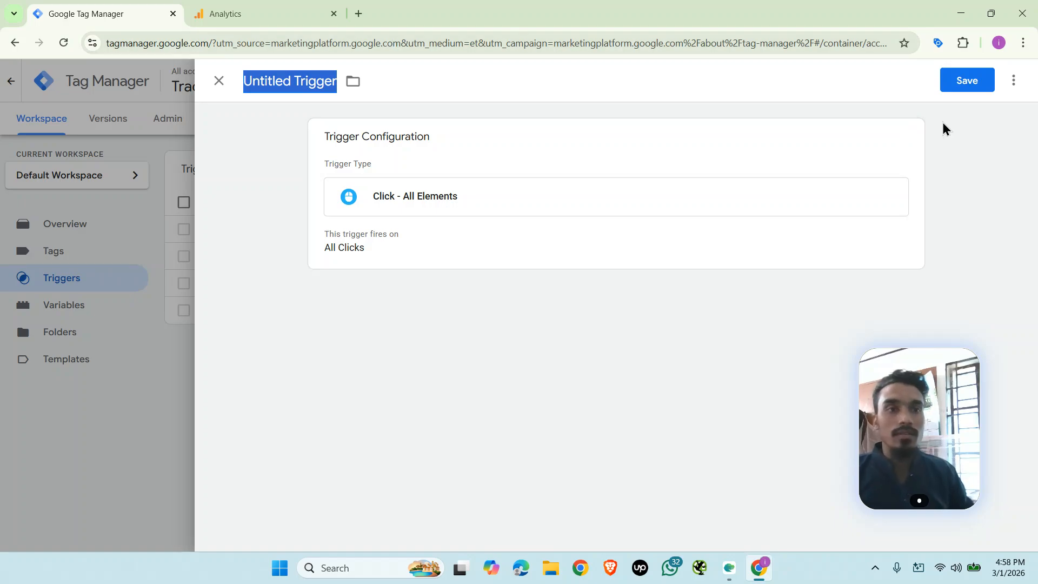
click(966, 81)
click(625, 282)
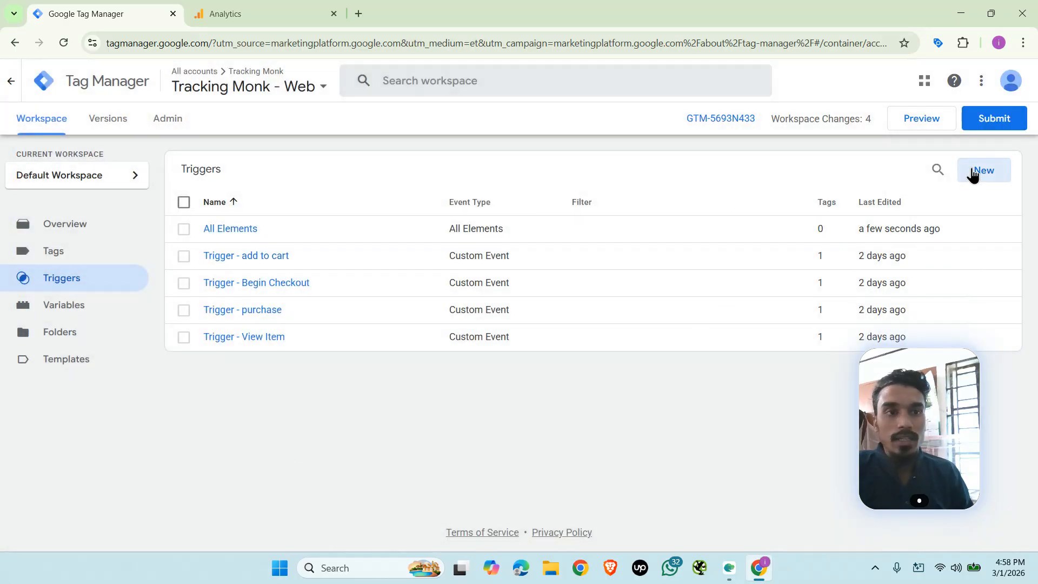
Create a Click - Just Links trigger that fires on all link clicks and save it as Just Links
click(972, 174)
click(702, 235)
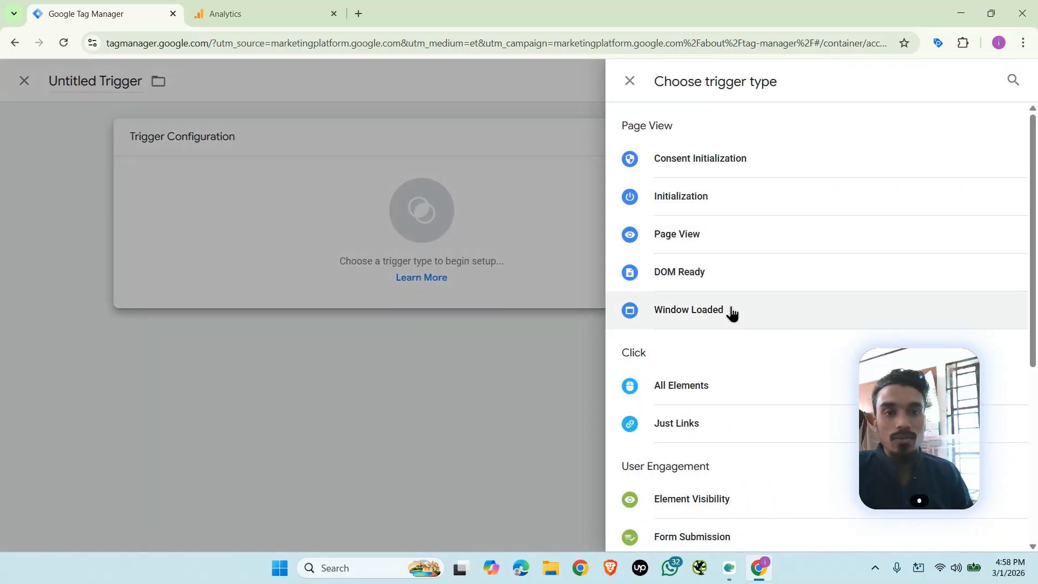
click(675, 427)
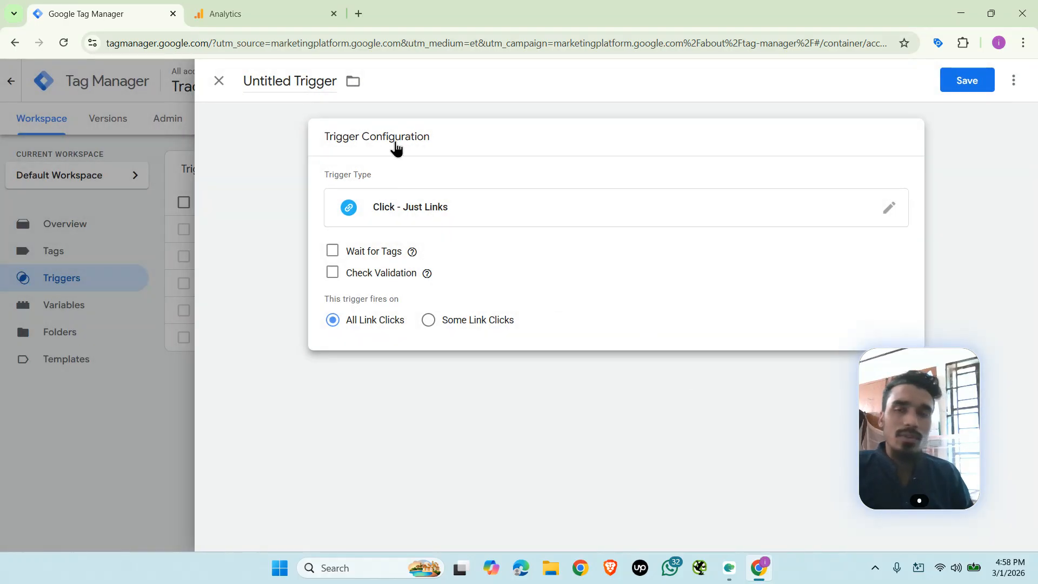
click(958, 82)
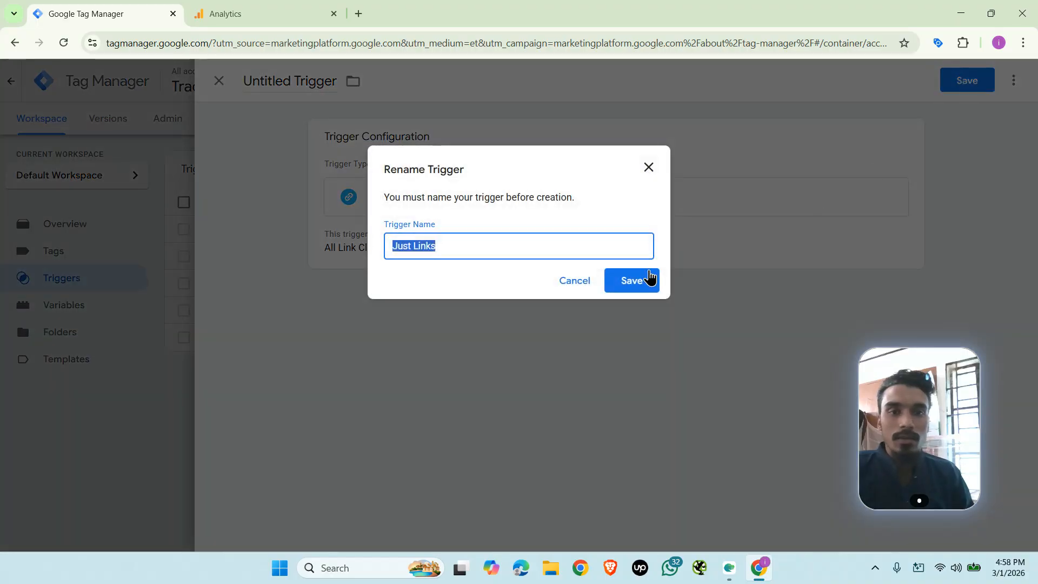
click(627, 285)
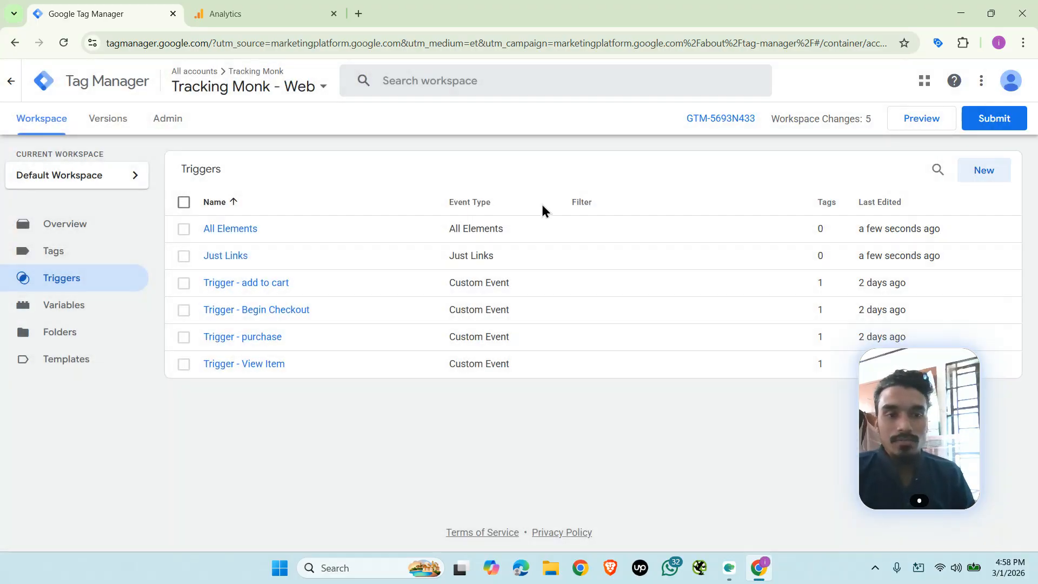
click(922, 120)
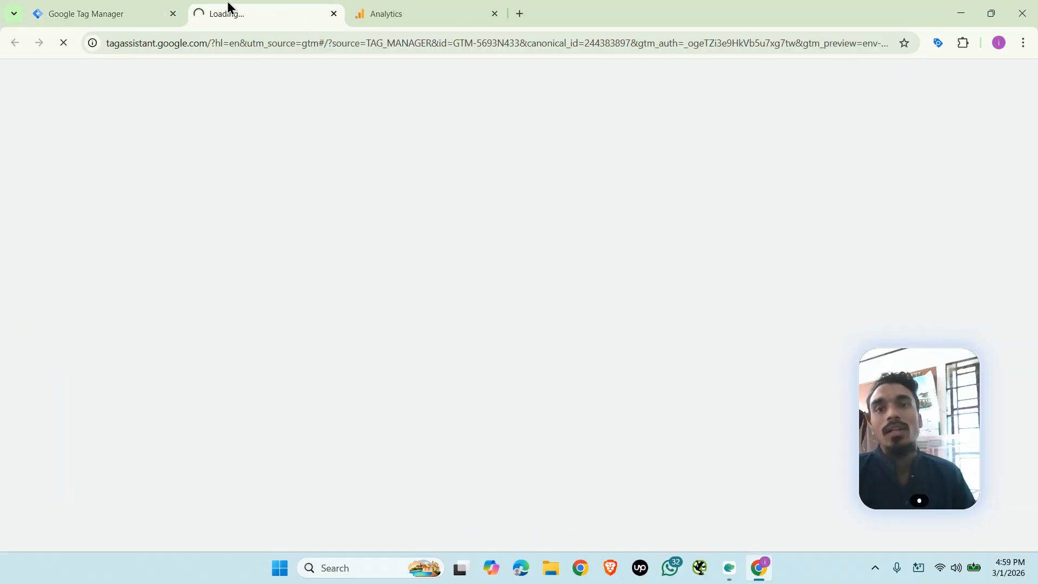
click(443, 11)
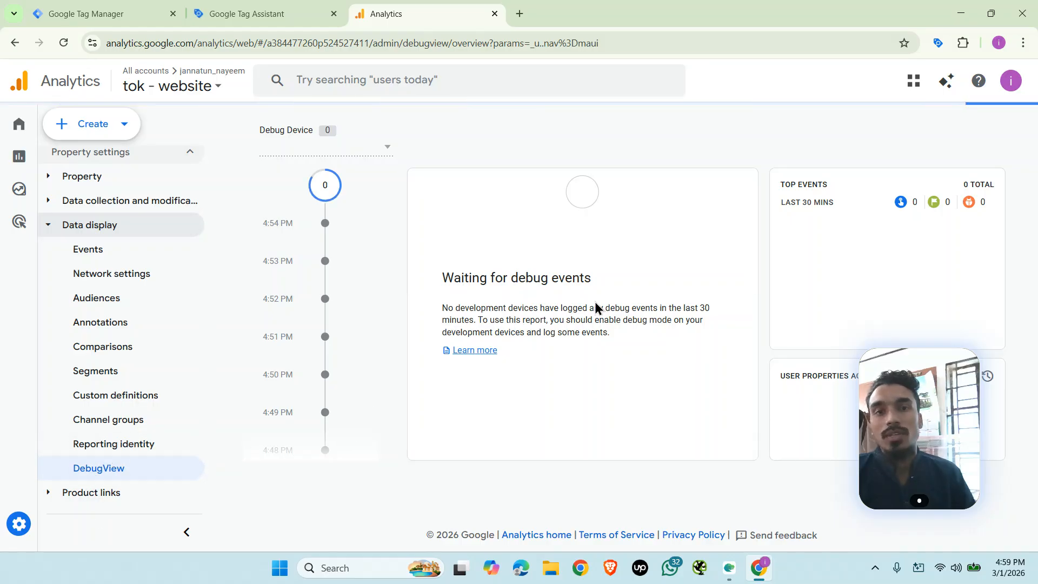
click(256, 9)
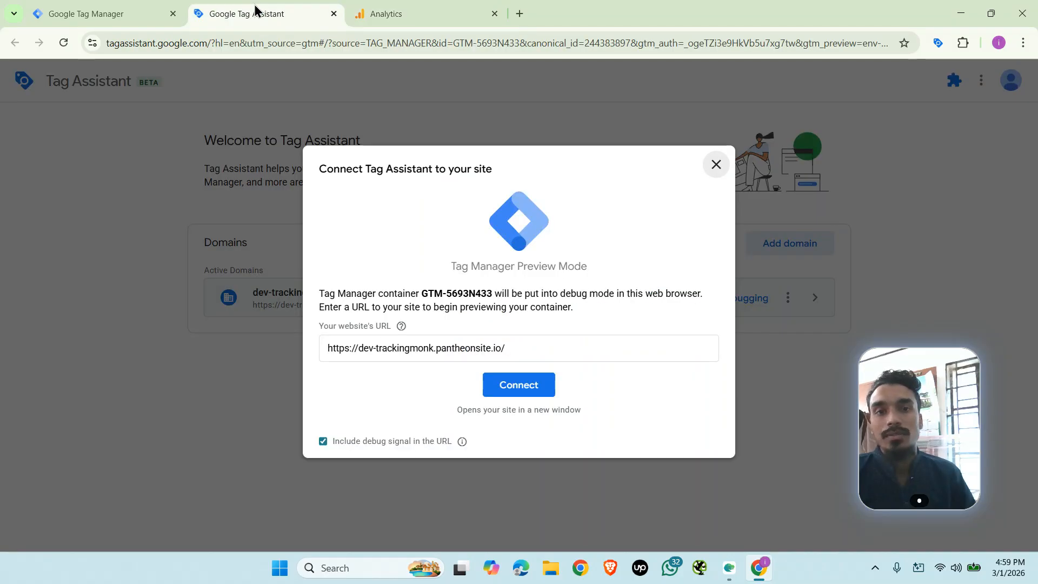
click(512, 388)
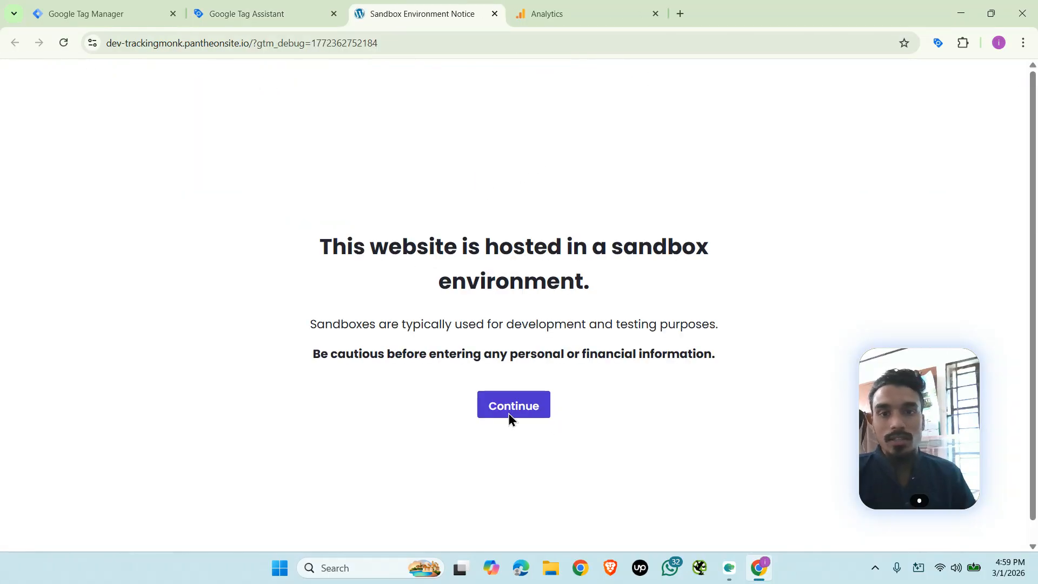
click(543, 396)
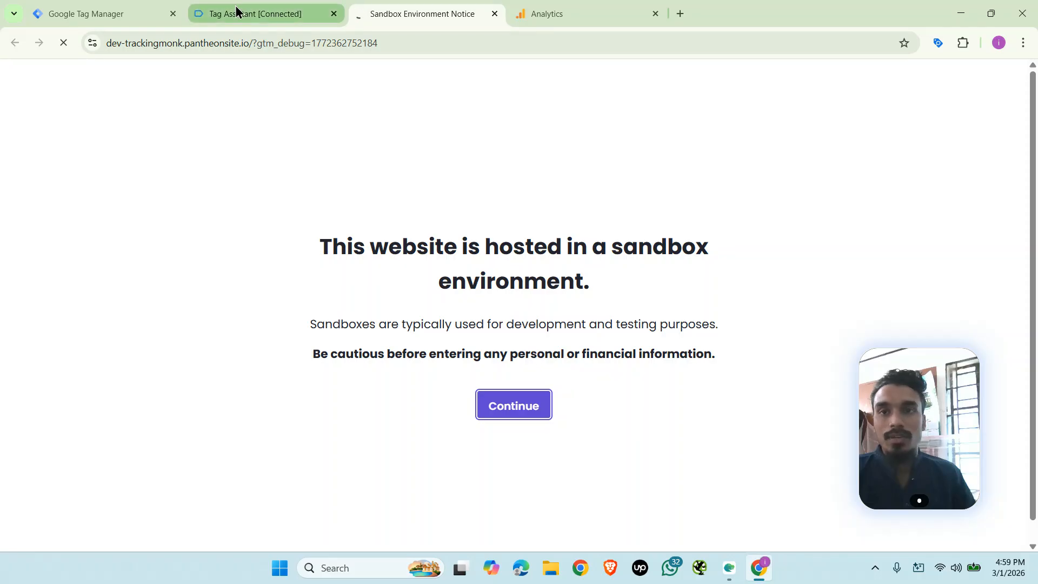
Switch to Google Analytics and reopen DebugView from the property's admin settings to check for debug events
click(574, 12)
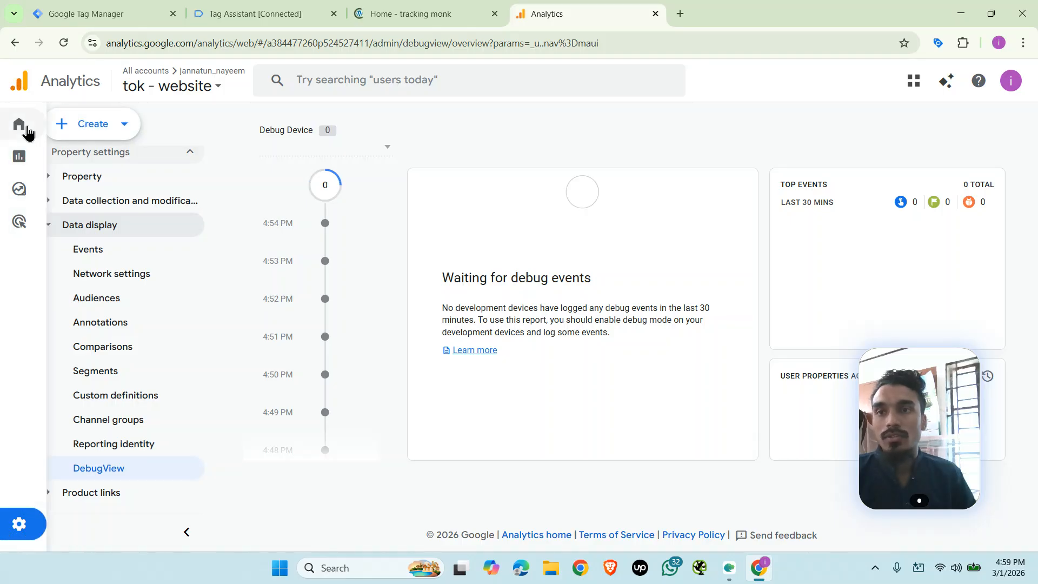
click(21, 126)
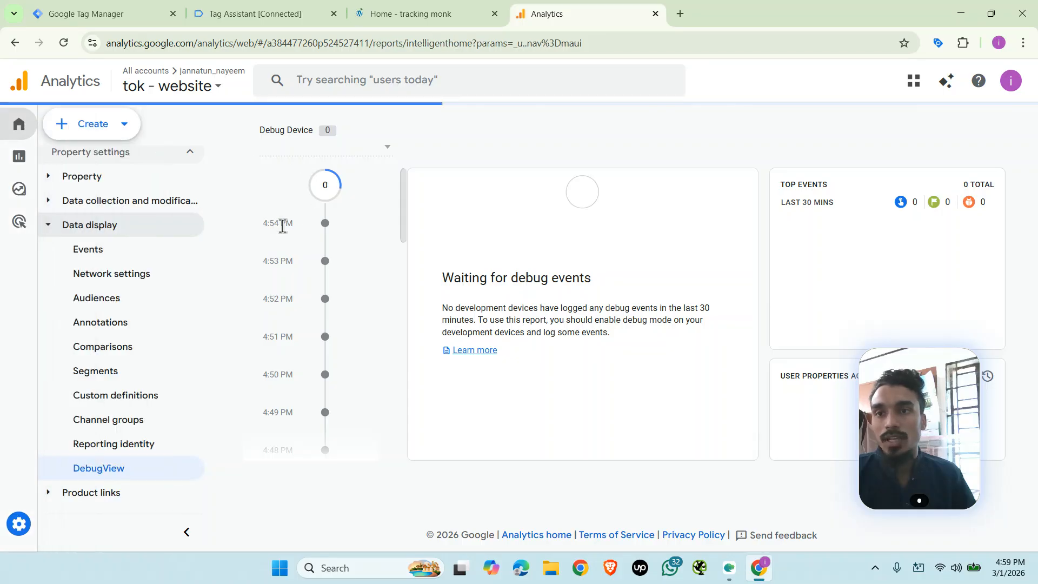
mouse_move(30, 488)
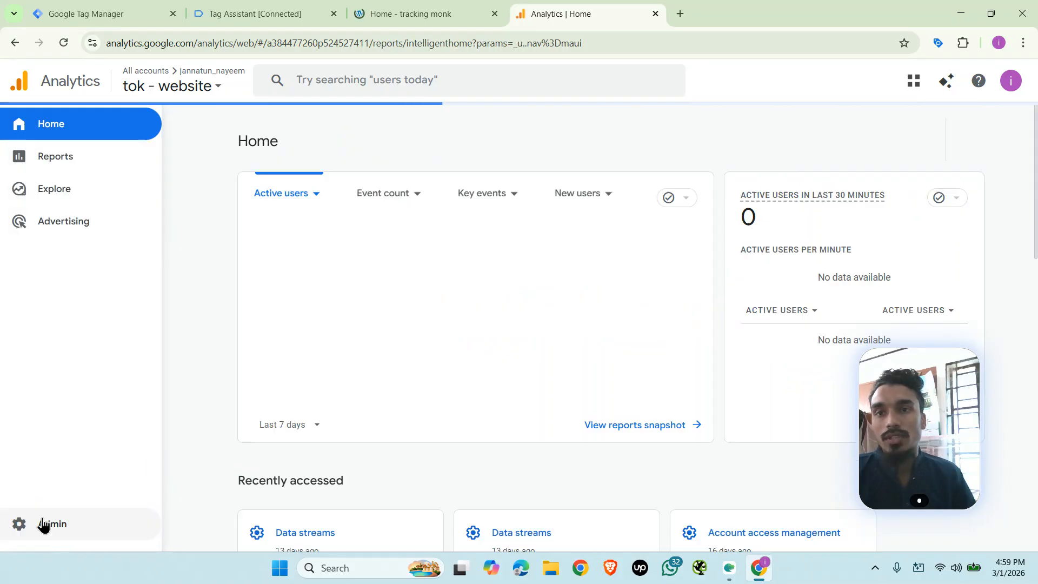
click(24, 530)
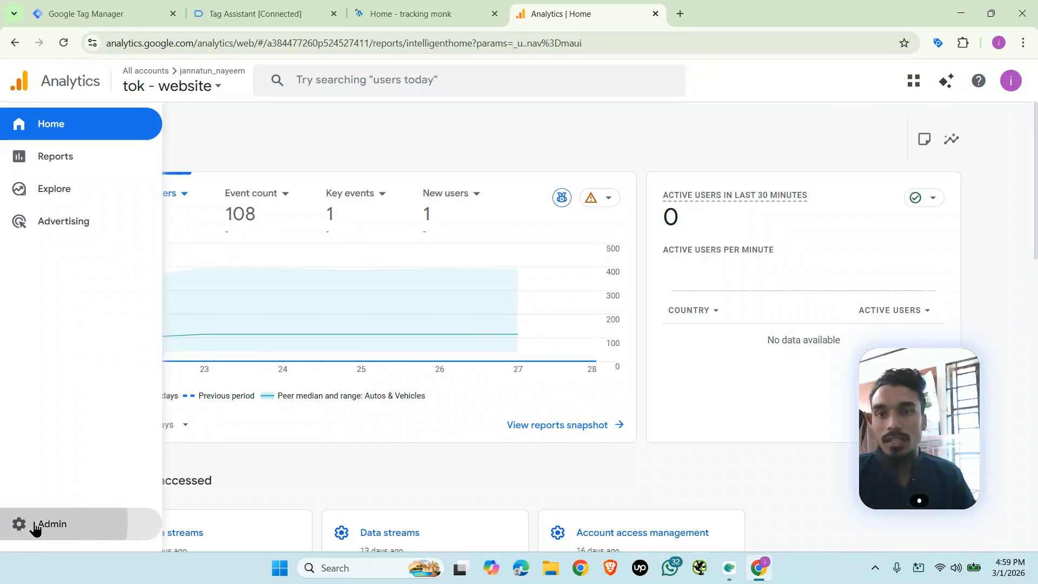
scroll(153, 353, down, 5)
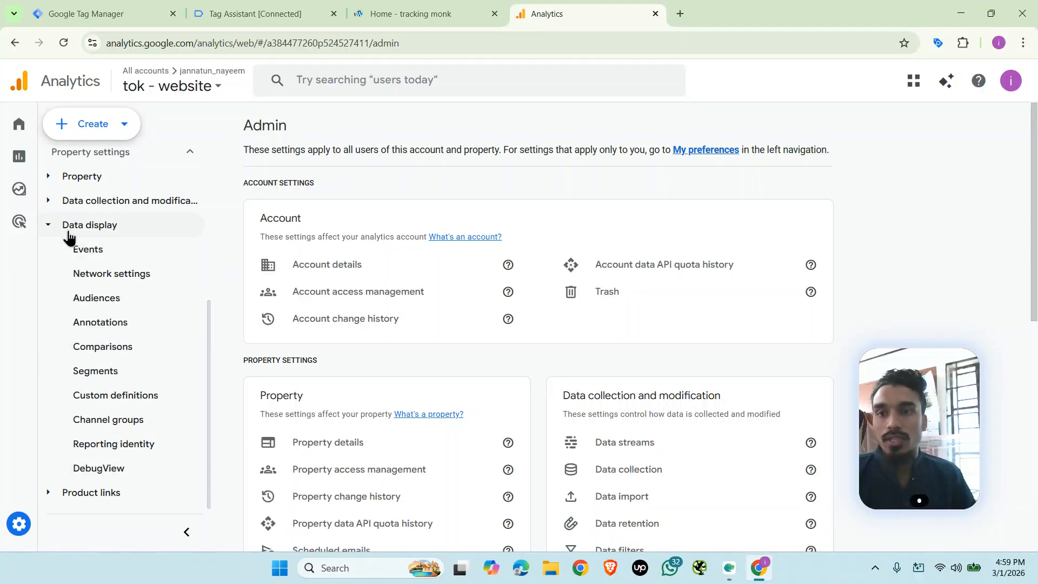
click(106, 475)
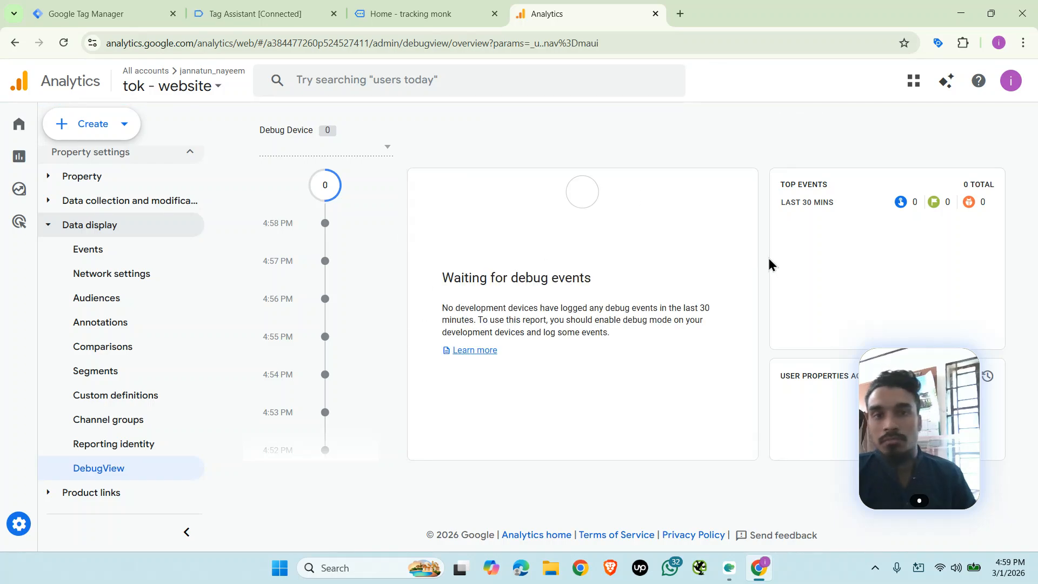
Look over the store's home page, then acknowledge the Tag Assistant connection and review the container summary
click(421, 12)
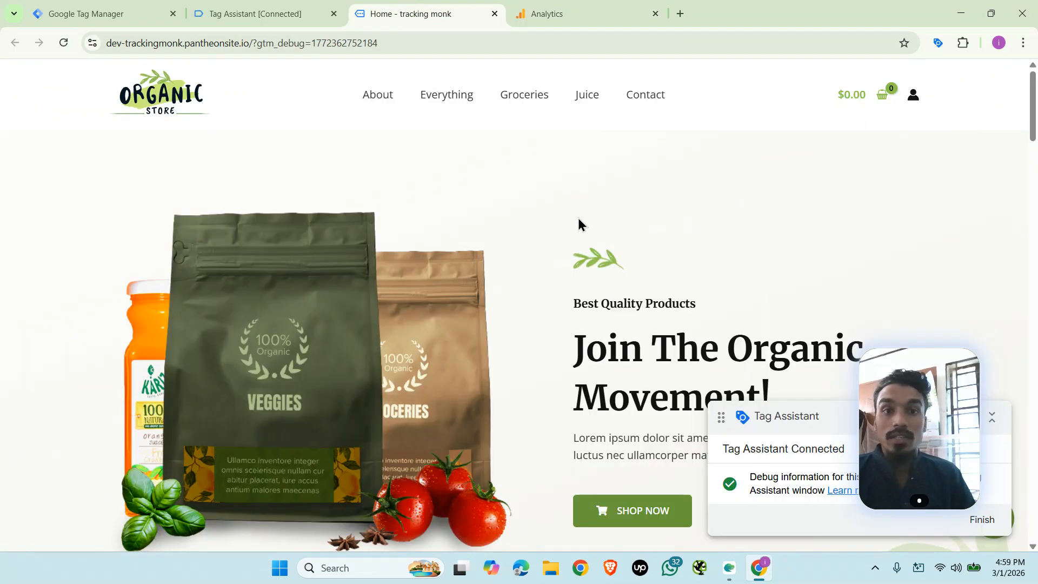
scroll(606, 221, down, 4)
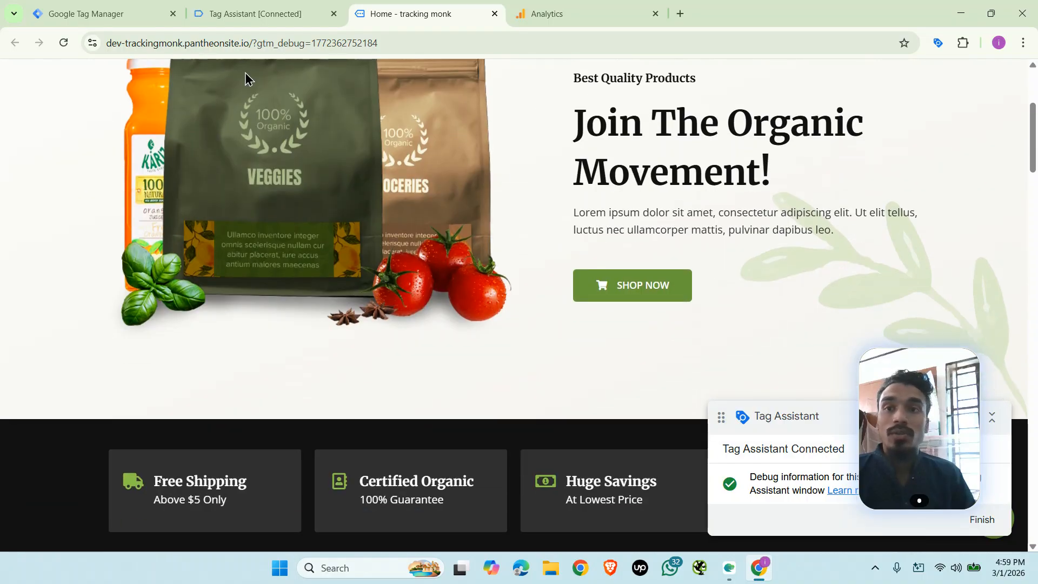
click(243, 11)
click(519, 315)
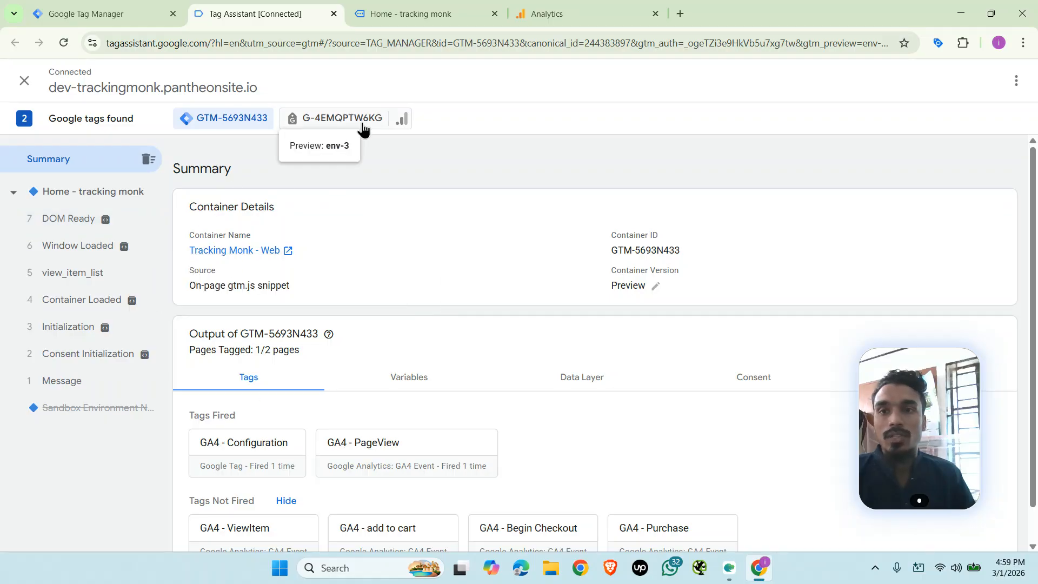
Test the Shop Now link on the store's home page and check Tag Assistant for the recorded click events
click(433, 12)
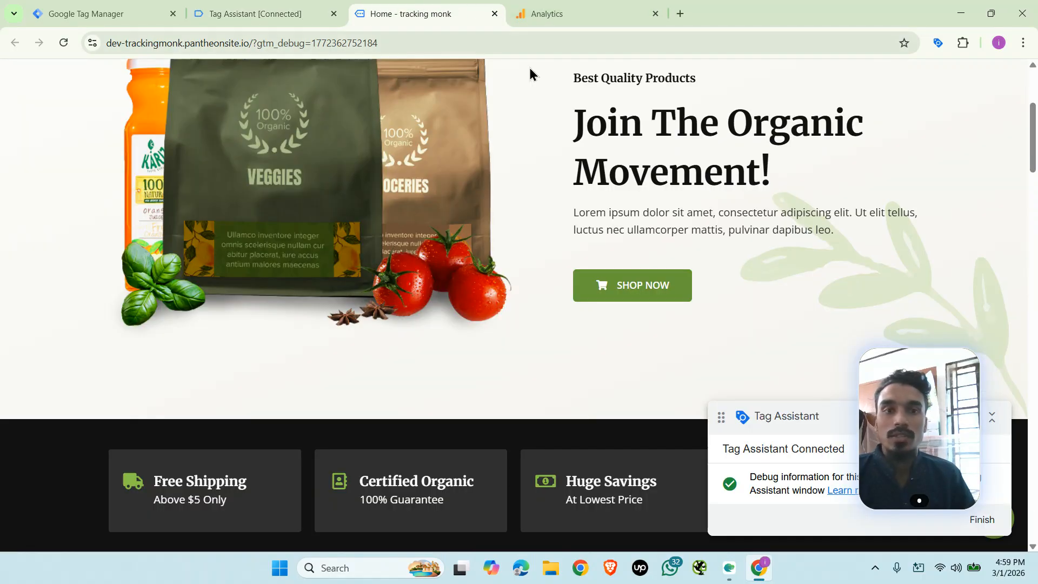
click(638, 286)
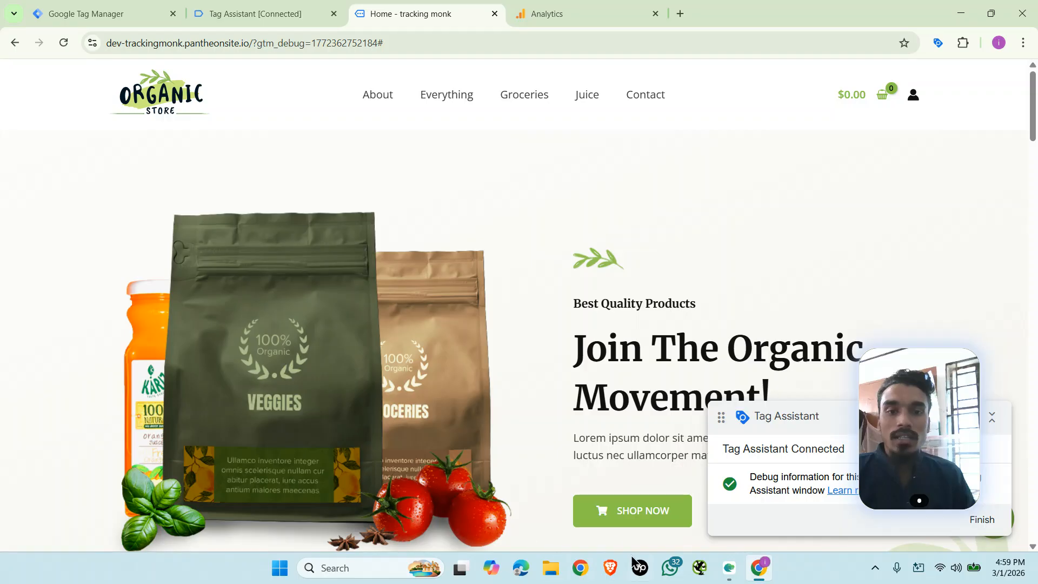
click(259, 14)
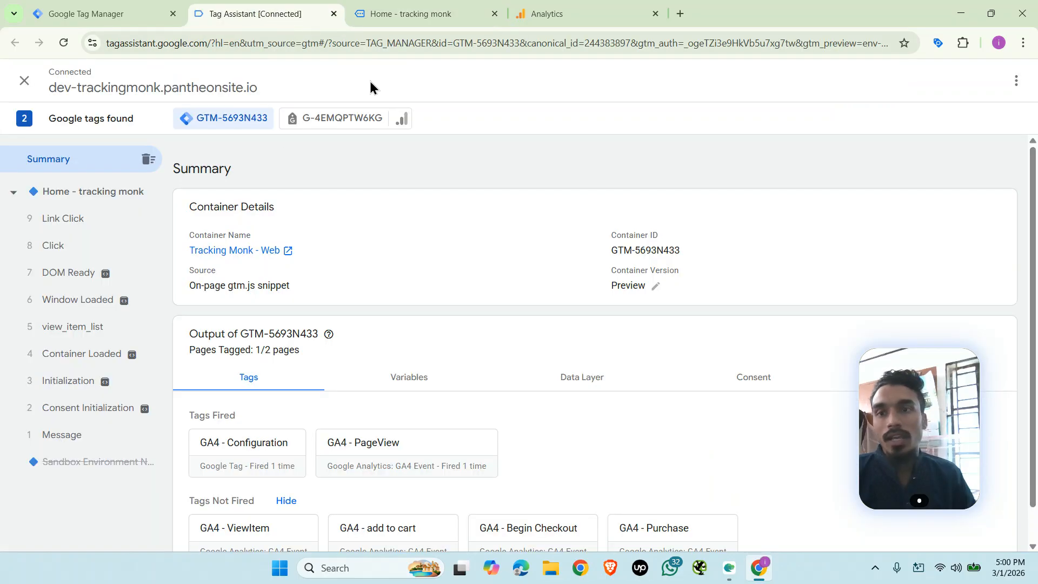
Examine the Click Text, Click URL and other click variables recorded for the Click and Link Click events
click(84, 244)
click(487, 241)
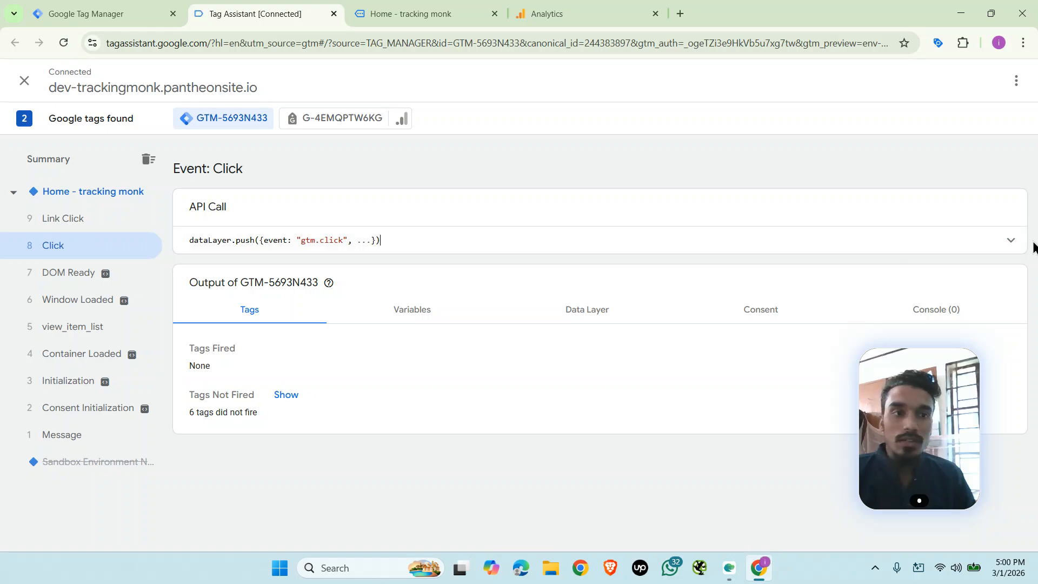
click(469, 311)
scroll(469, 311, down, 4)
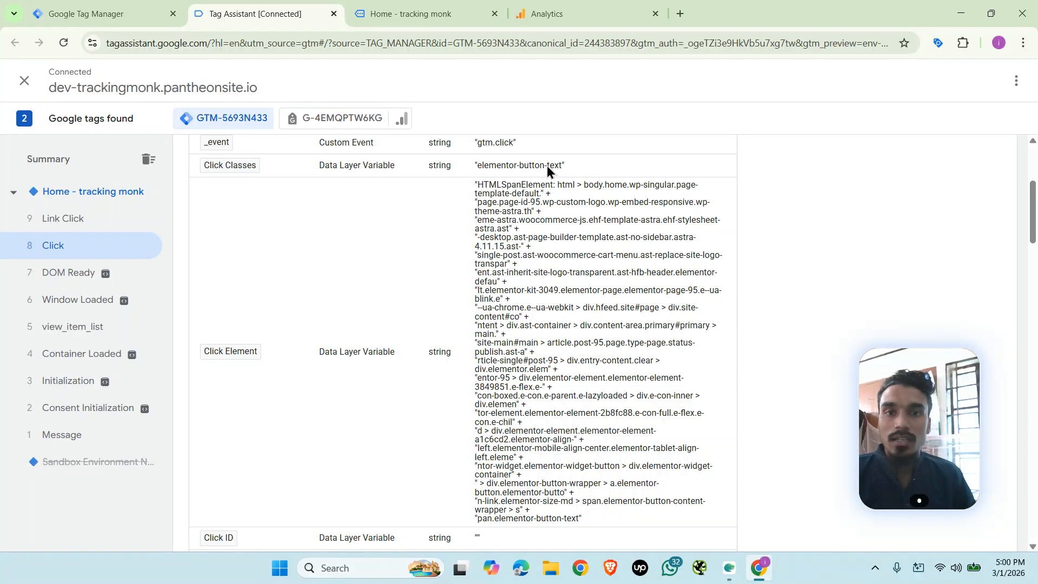
scroll(513, 287, down, 6)
scroll(517, 293, up, 2)
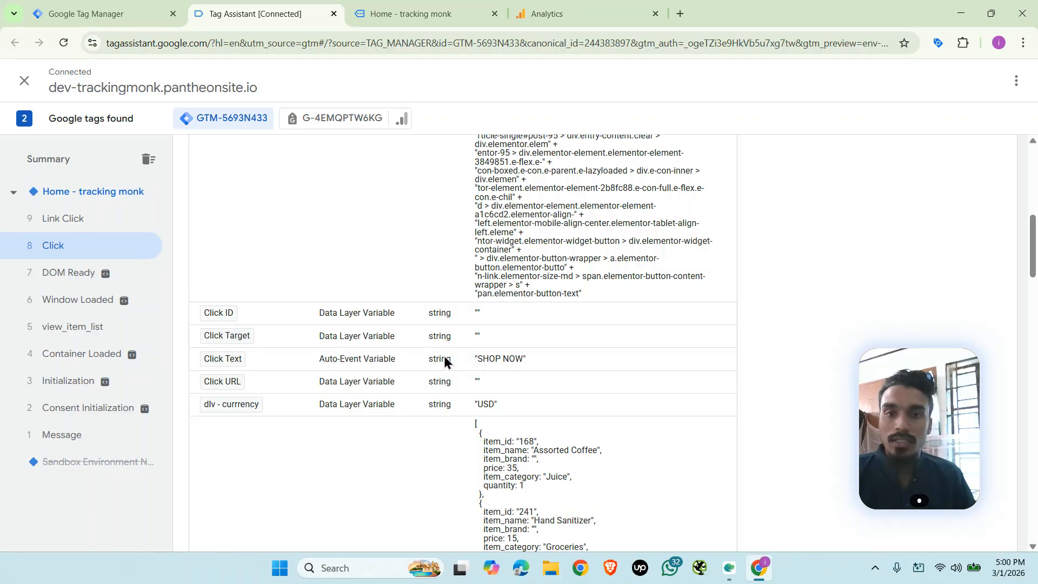
drag(480, 360, 514, 360)
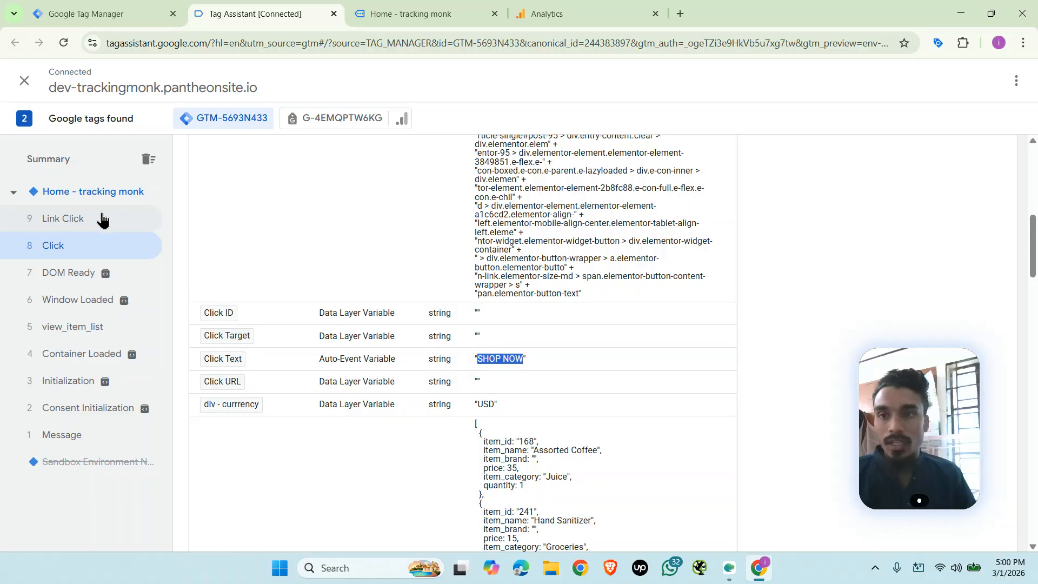
click(103, 220)
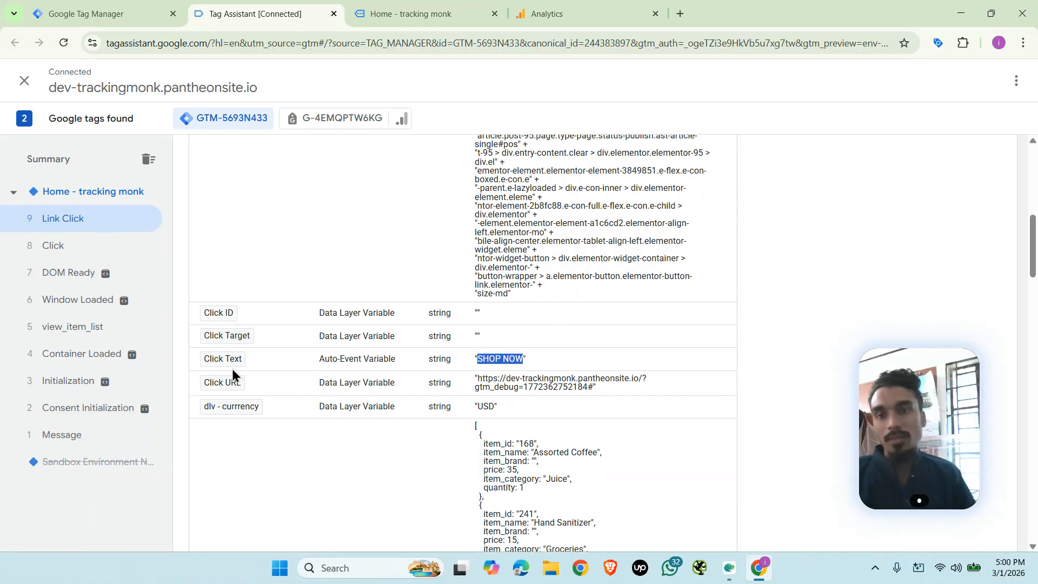
Test the Organic Legume card's Shop Now link on the store's home page and check the new Click event's variables in Tag Assistant
click(106, 12)
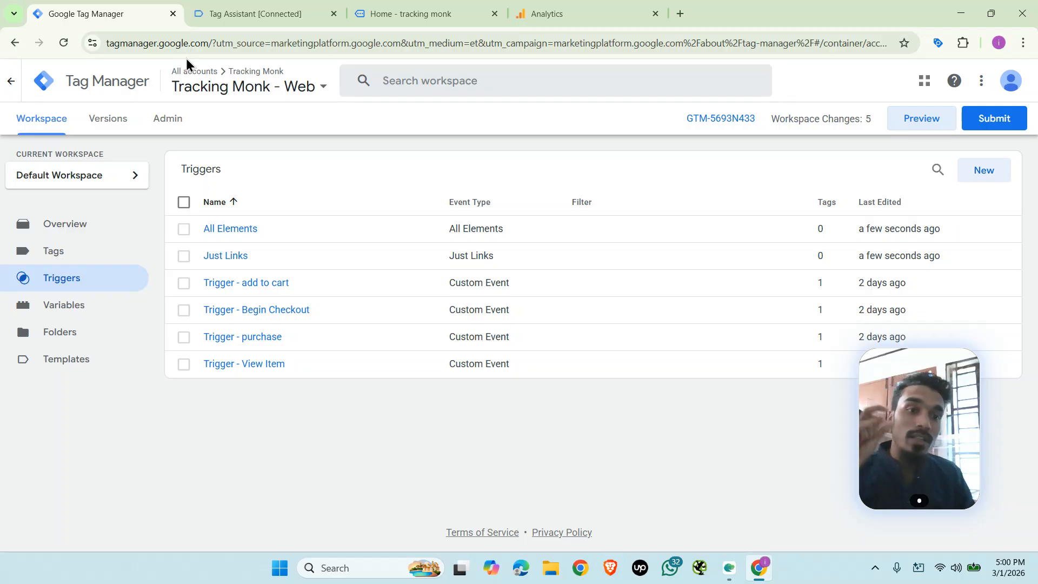
click(441, 6)
scroll(541, 260, down, 10)
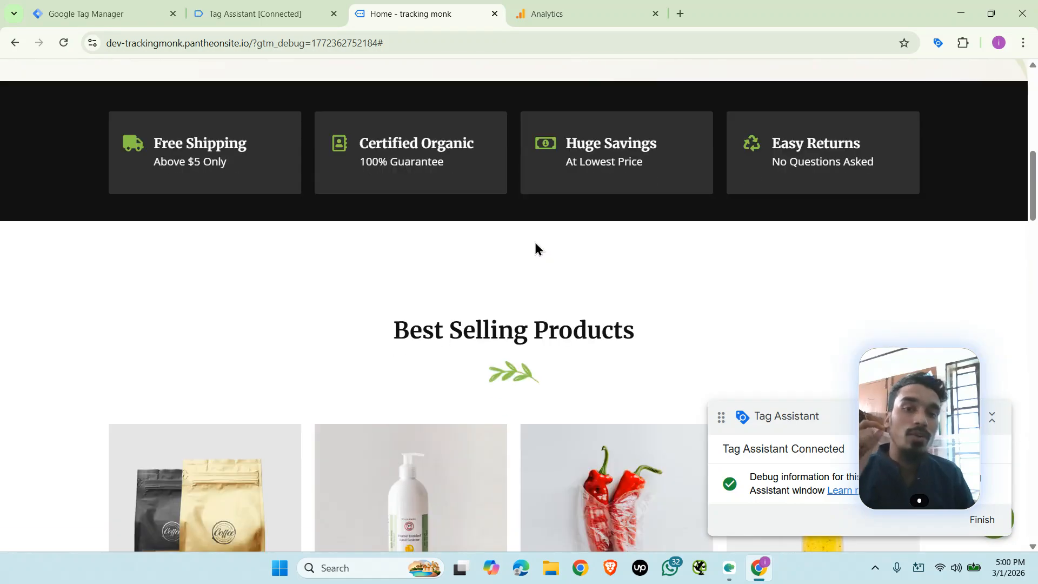
scroll(535, 249, down, 5)
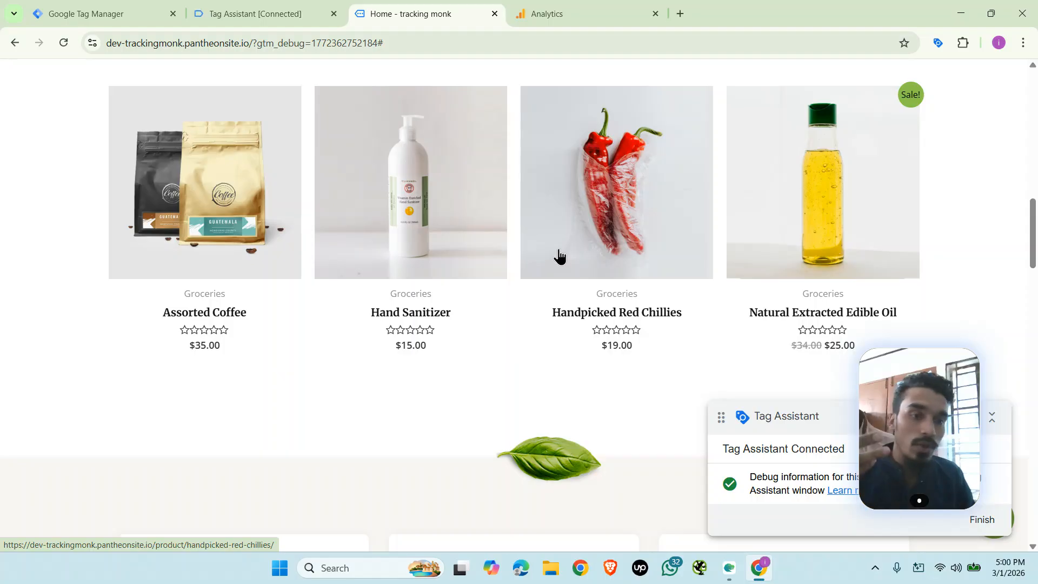
scroll(559, 254, down, 7)
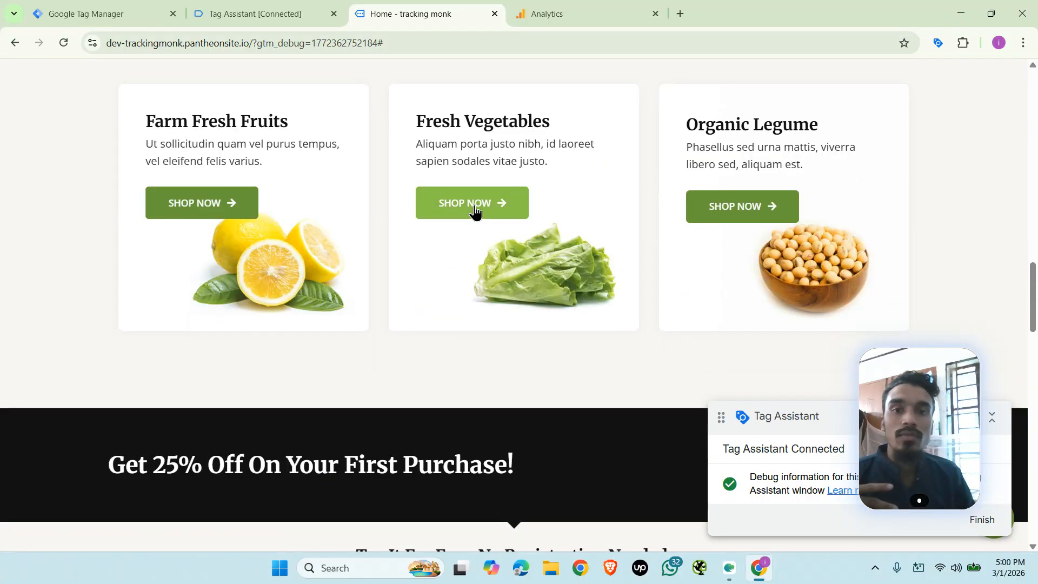
click(292, 14)
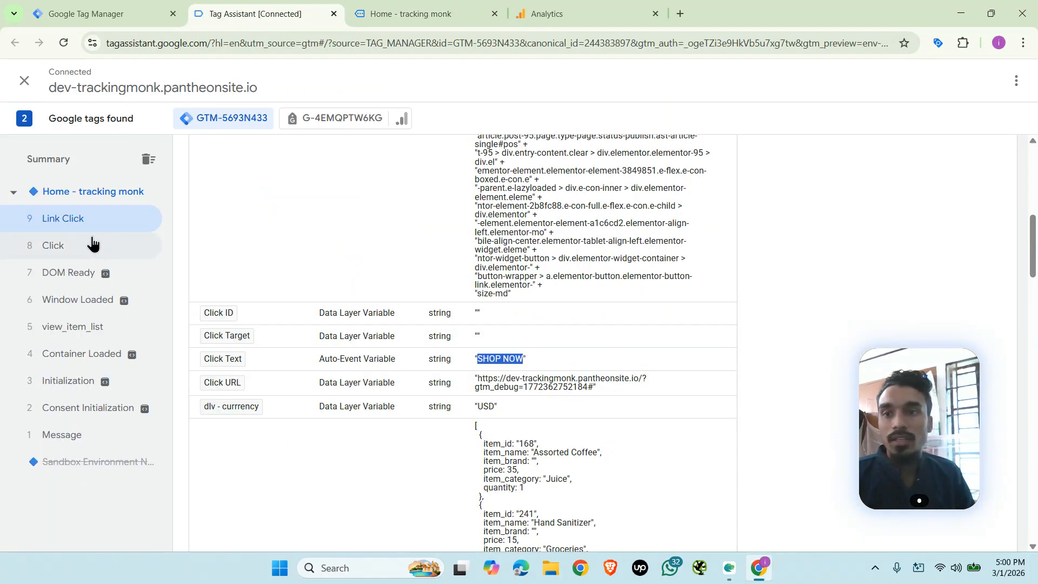
click(371, 7)
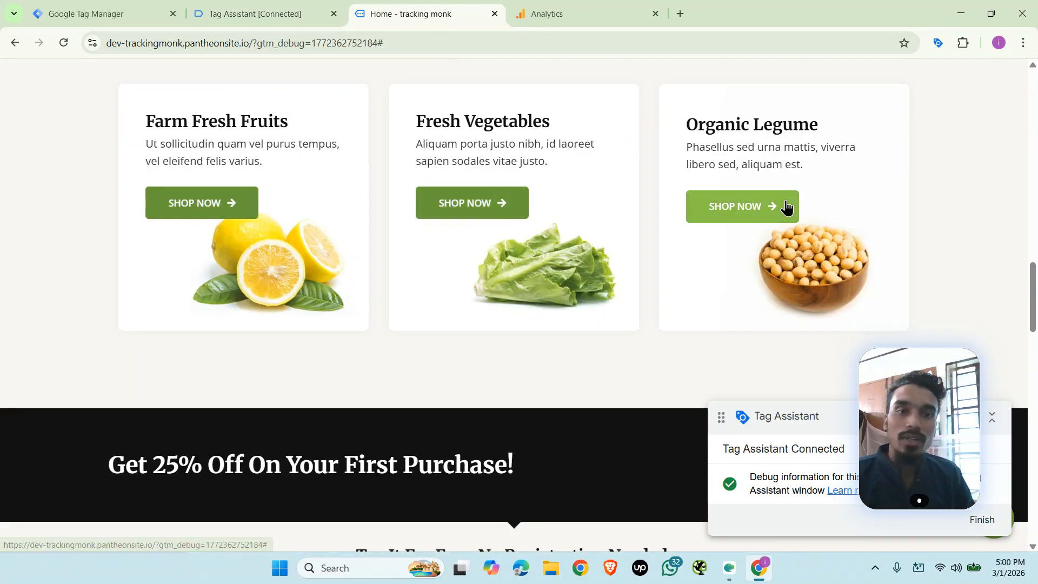
click(775, 201)
click(226, 11)
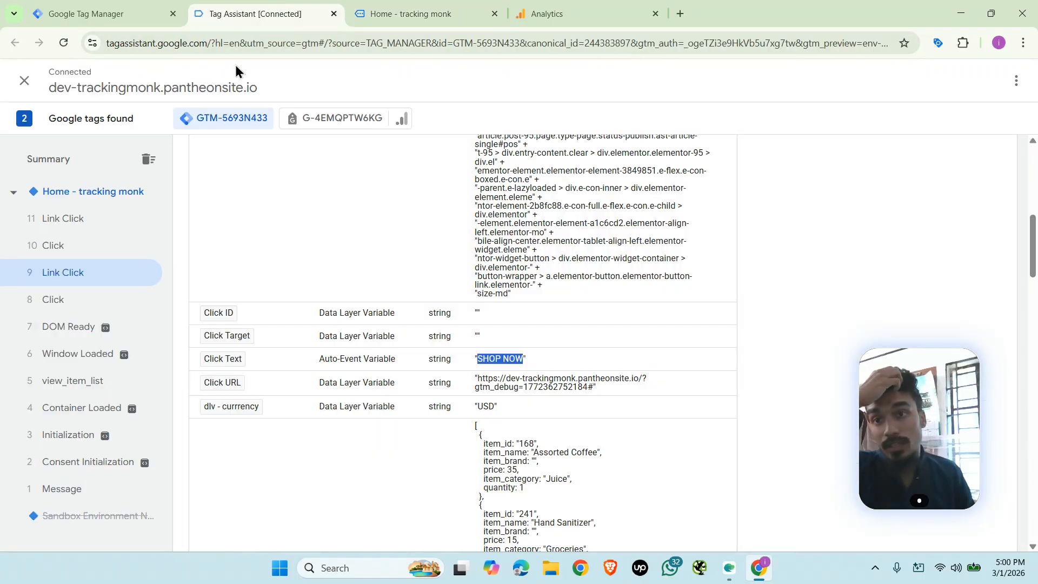
click(76, 246)
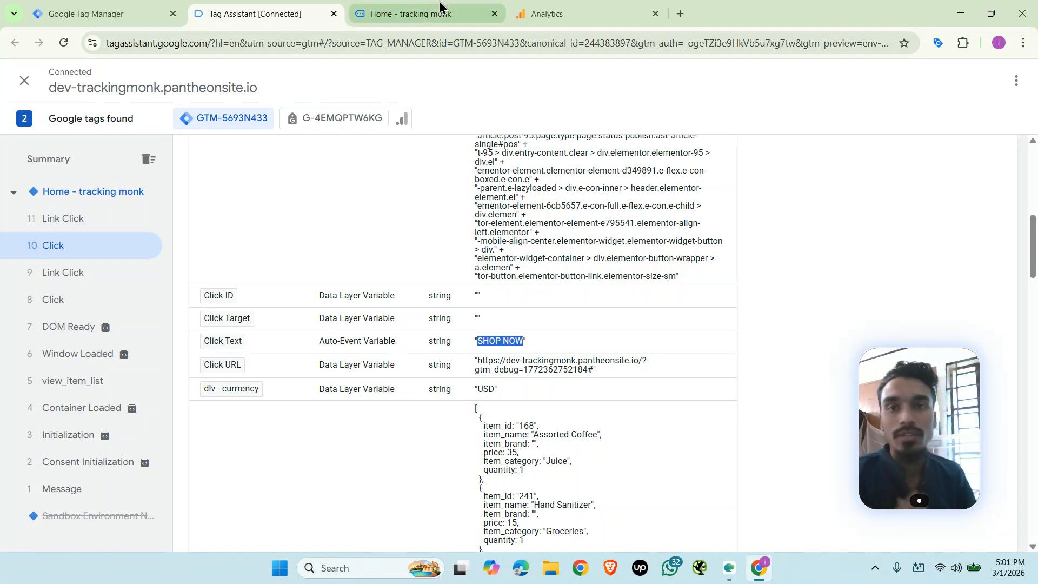
In Google Tag Manager, limit the All Elements trigger to some clicks where {{Click Text}} equals SHOP NOW, and save it
click(148, 8)
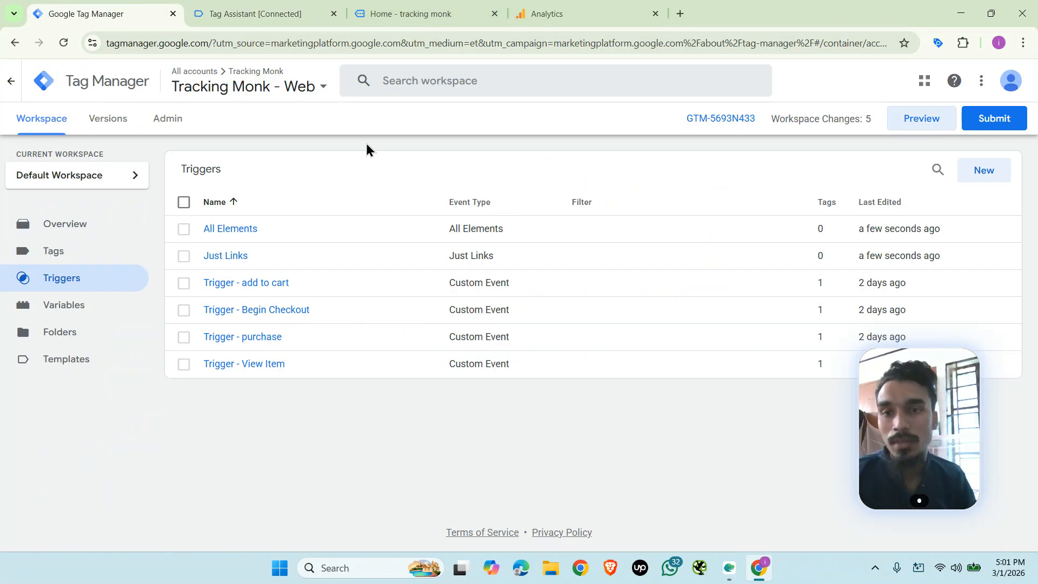
click(246, 230)
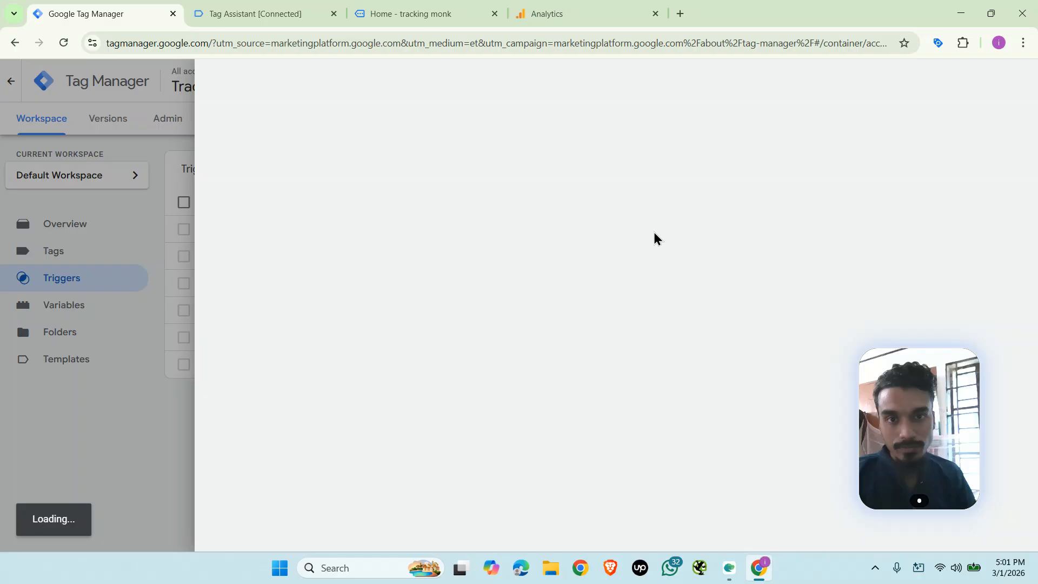
click(576, 281)
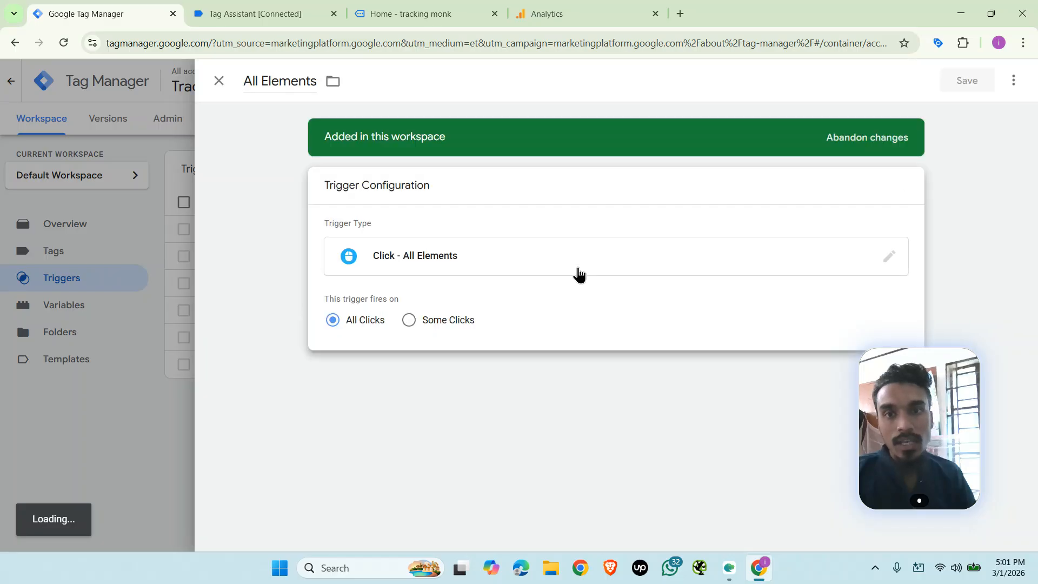
click(409, 322)
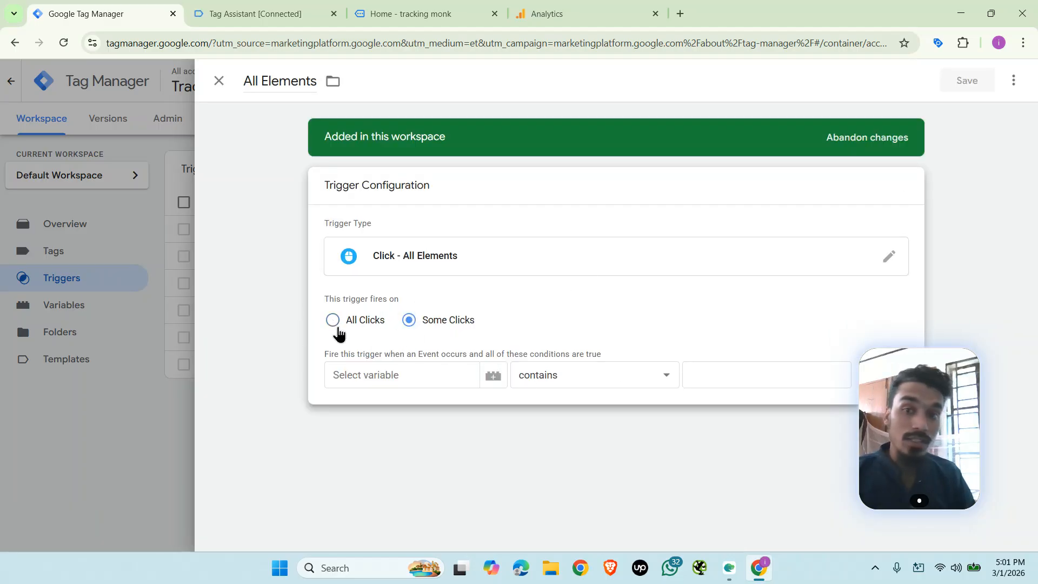
click(445, 382)
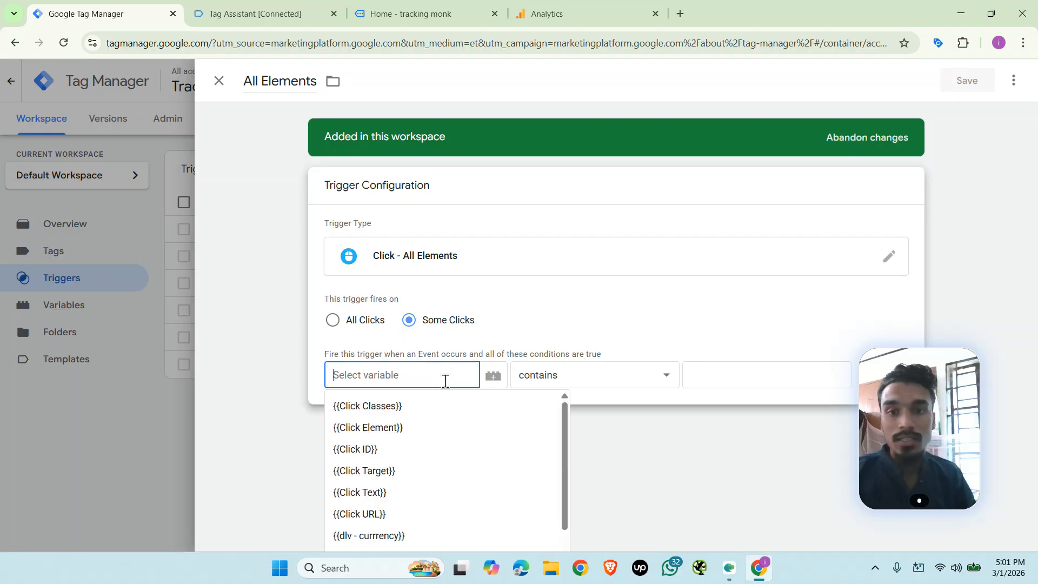
click(418, 493)
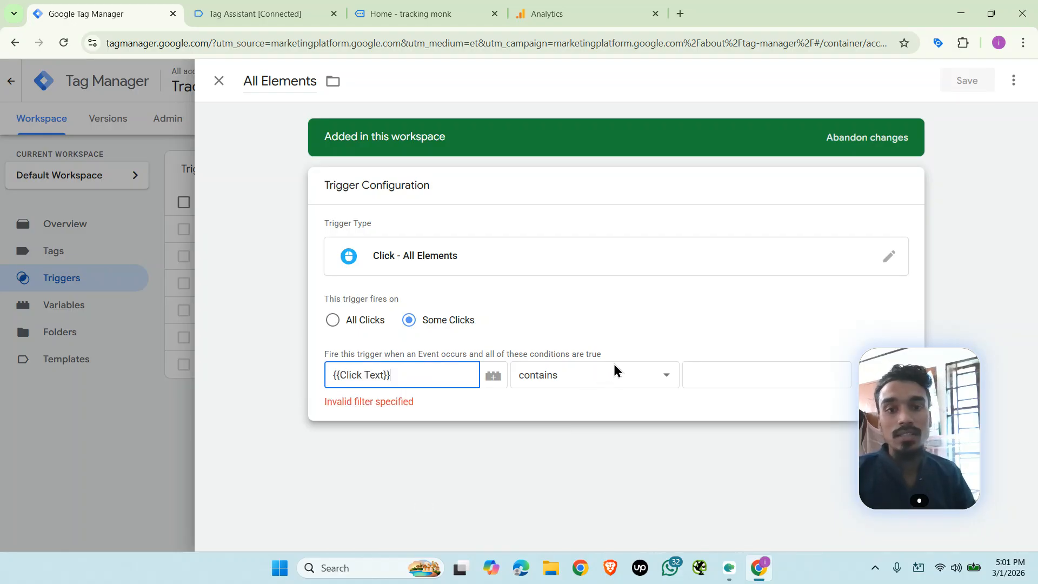
click(611, 365)
click(594, 50)
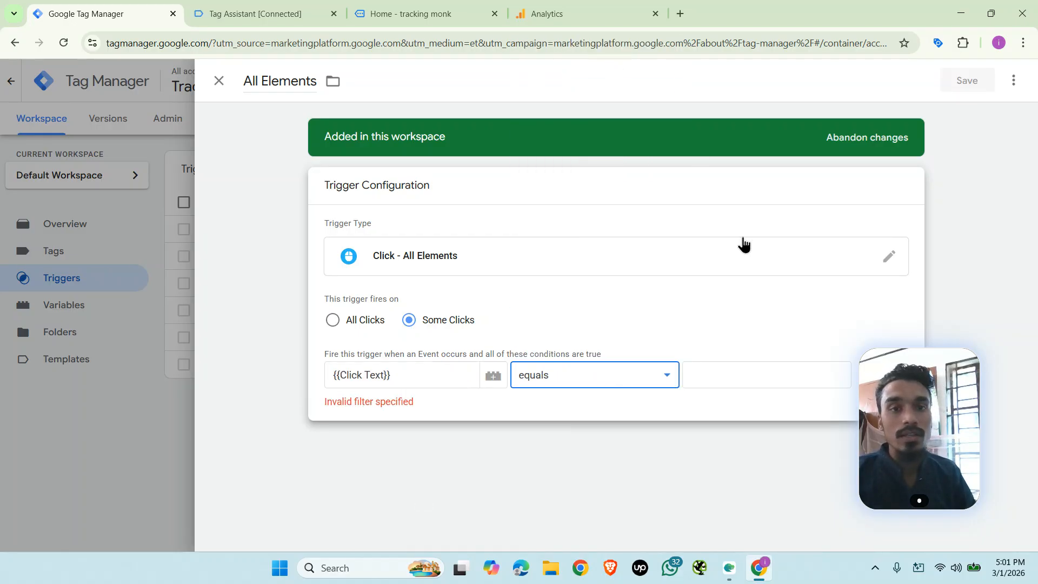
click(723, 376)
text(SHOP NOW)
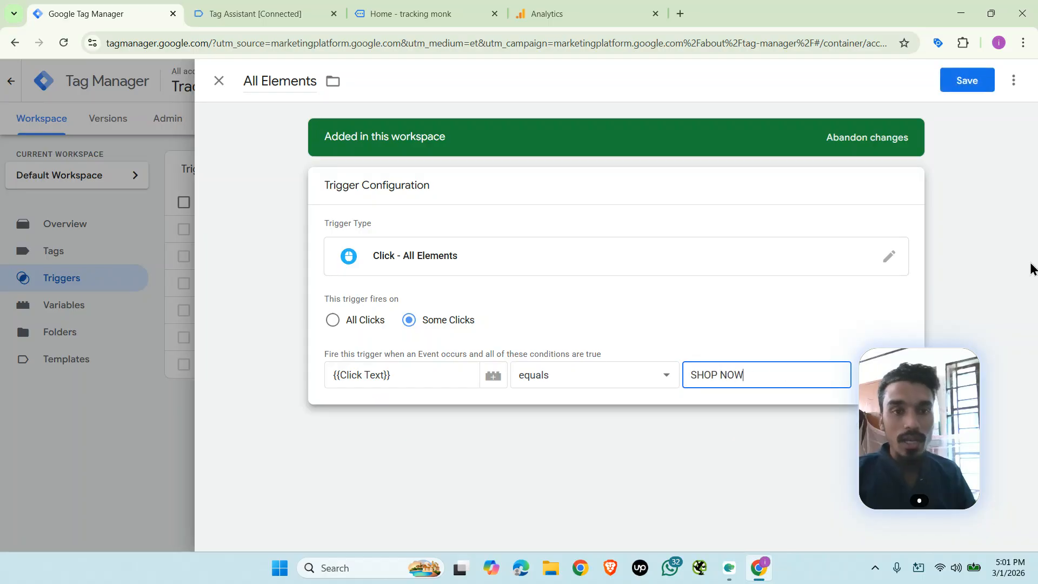
click(990, 81)
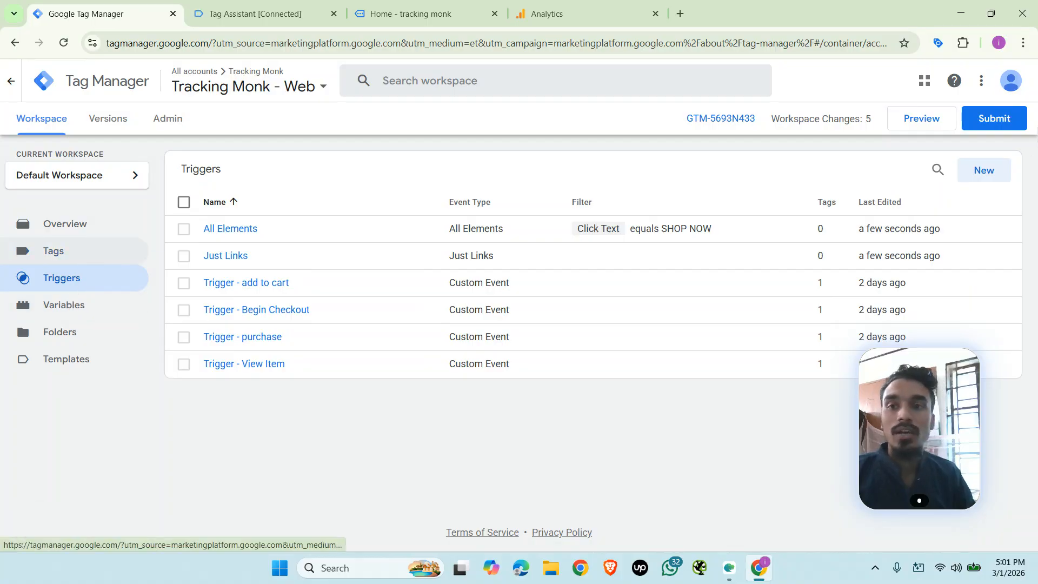
Create a new tag of the type Google Analytics: GA4 Event
click(81, 253)
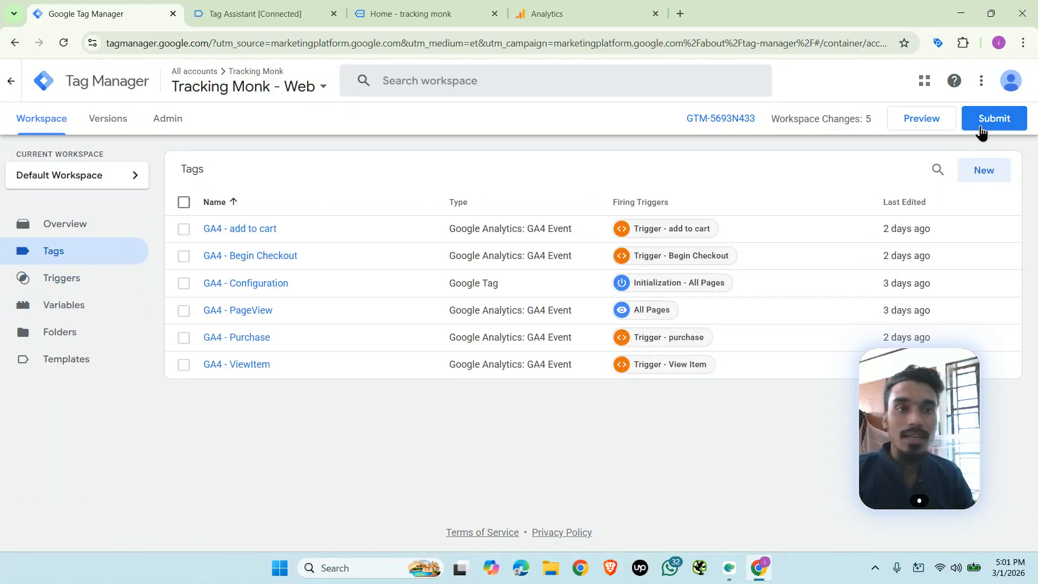
click(989, 174)
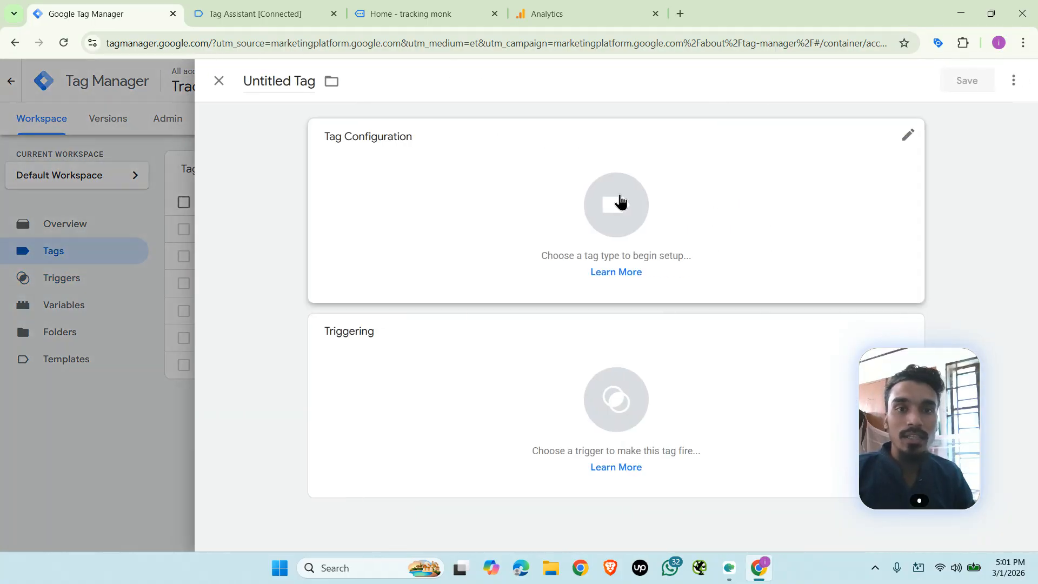
click(711, 197)
click(775, 197)
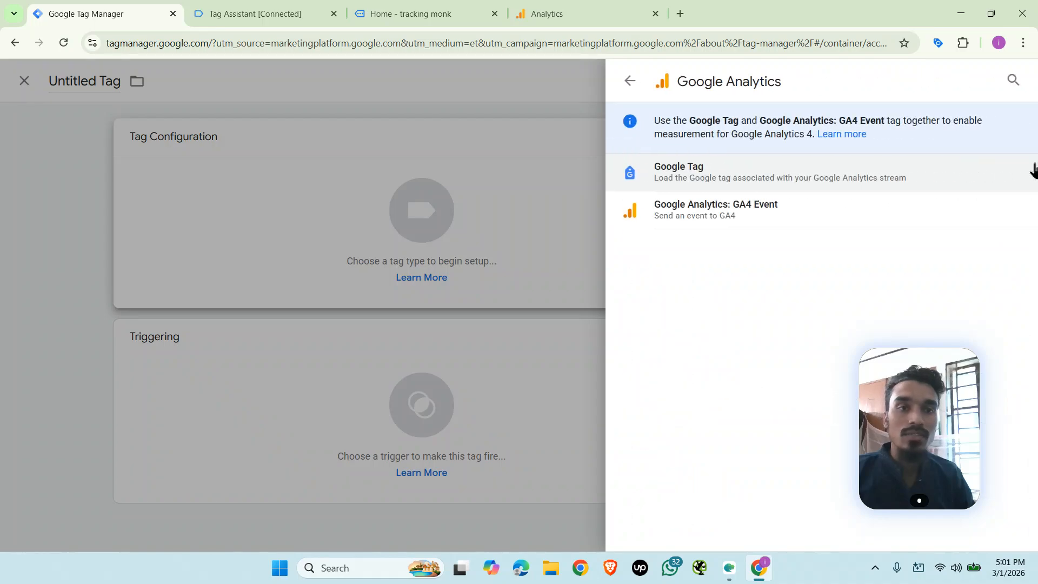
click(673, 210)
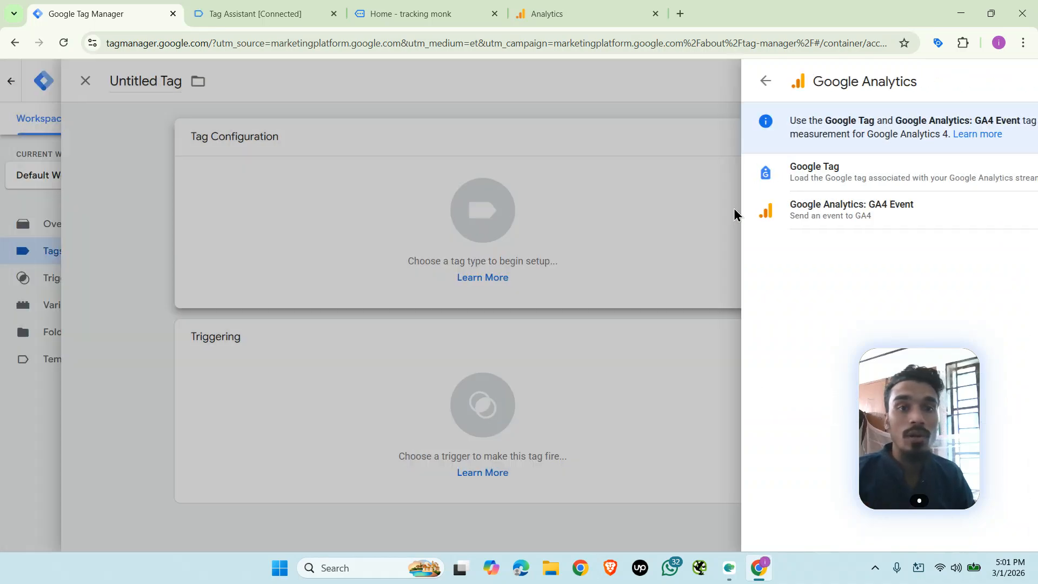
Set the tag's measurement ID to {{GA4 Measurement id}} and its event name to button_click_shop_now
click(410, 276)
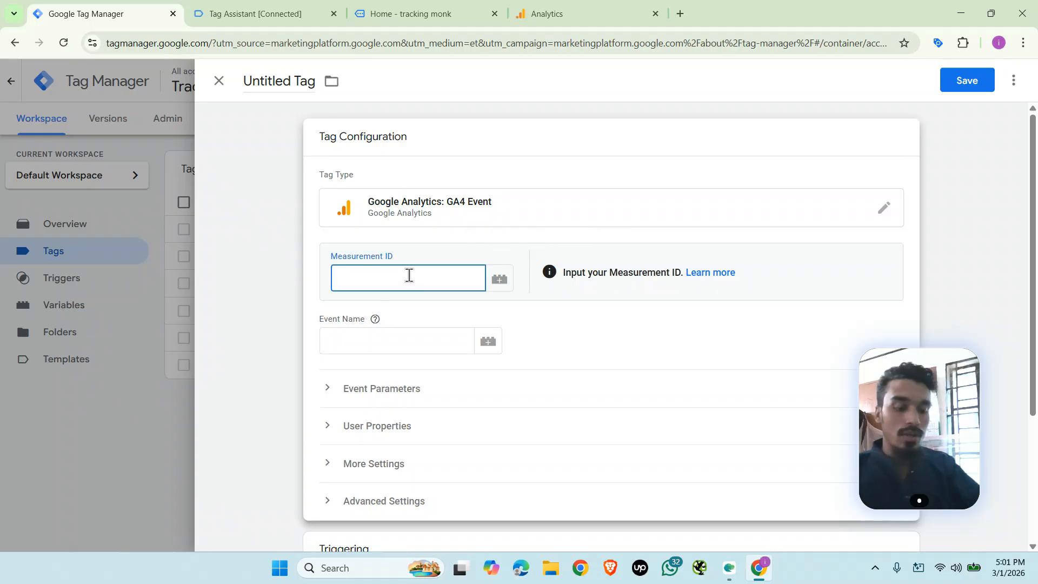
text({{measu)
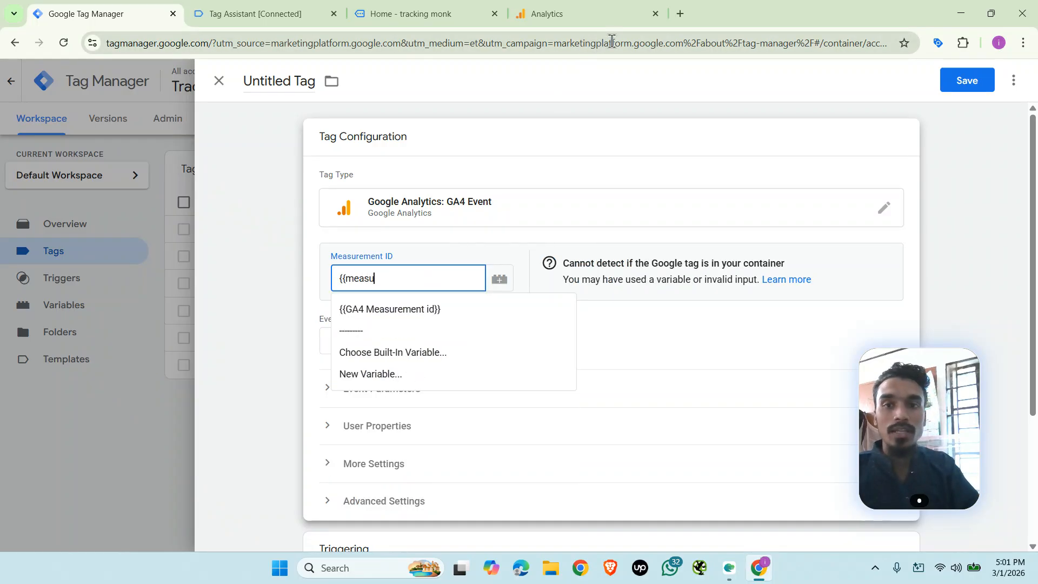
text(re)
click(408, 308)
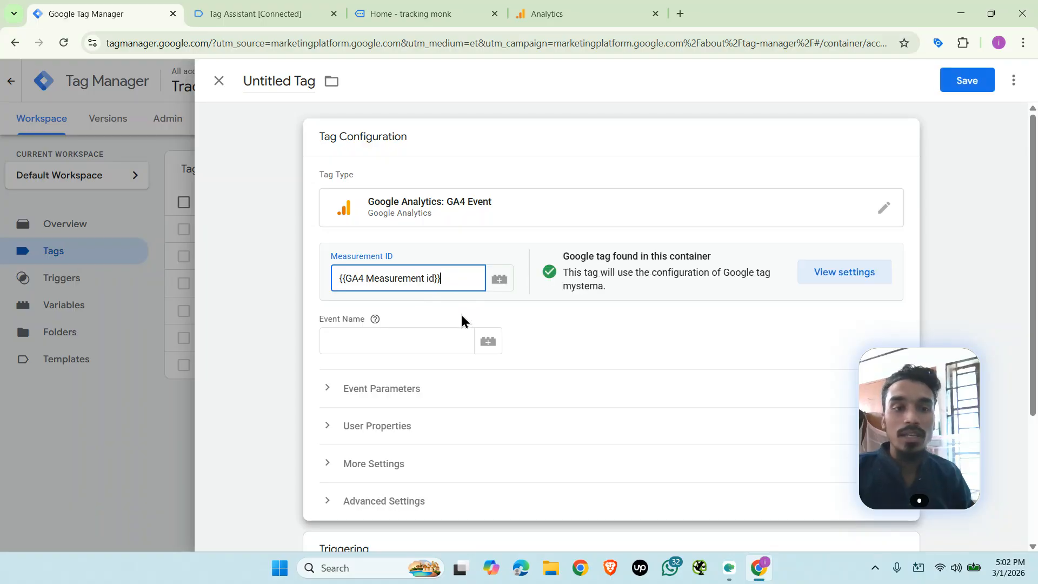
click(388, 345)
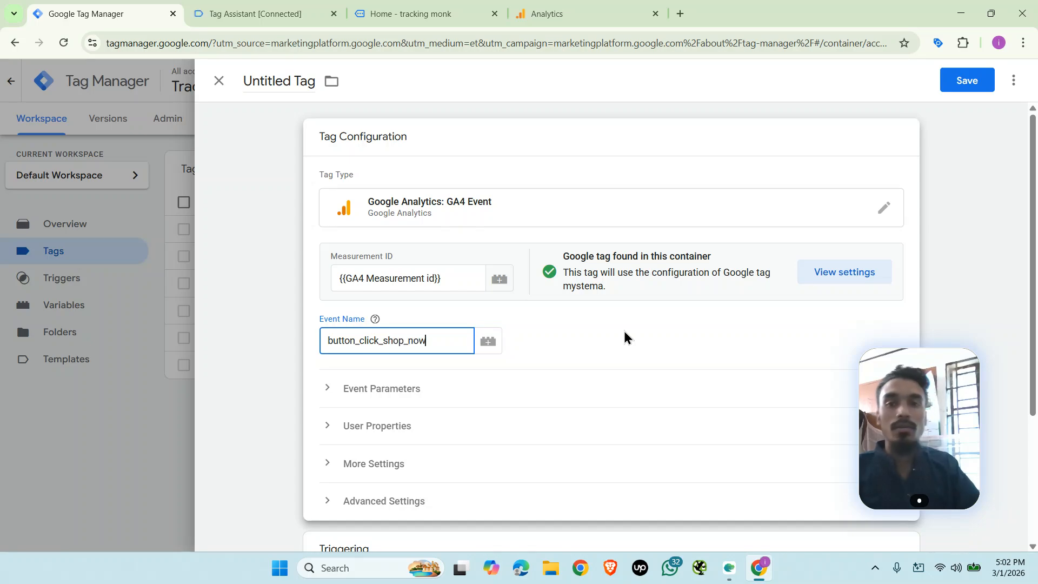
Name the new tag "GA4 - Button Click"
click(279, 82)
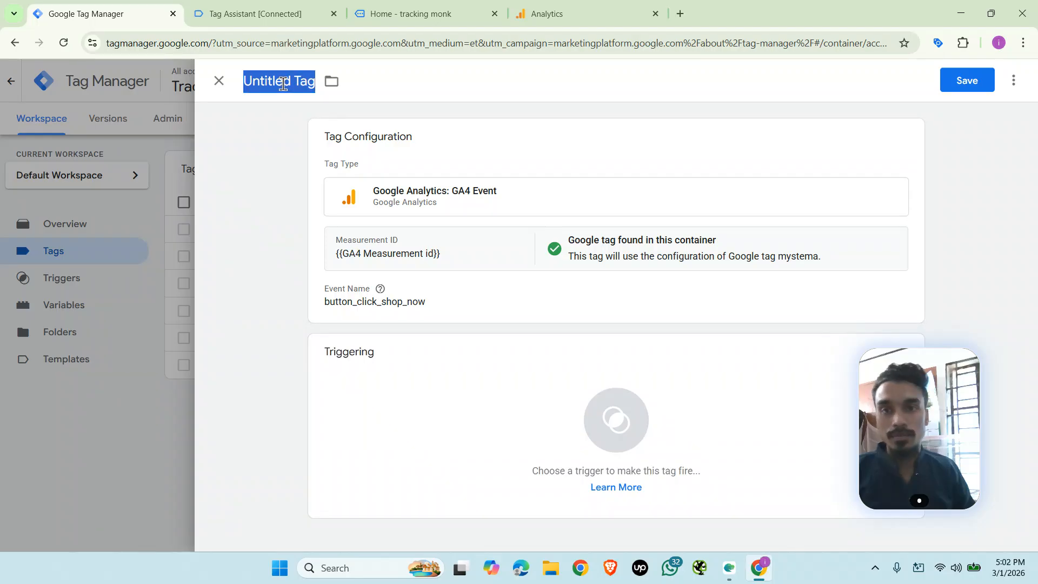
text(GA4 - )
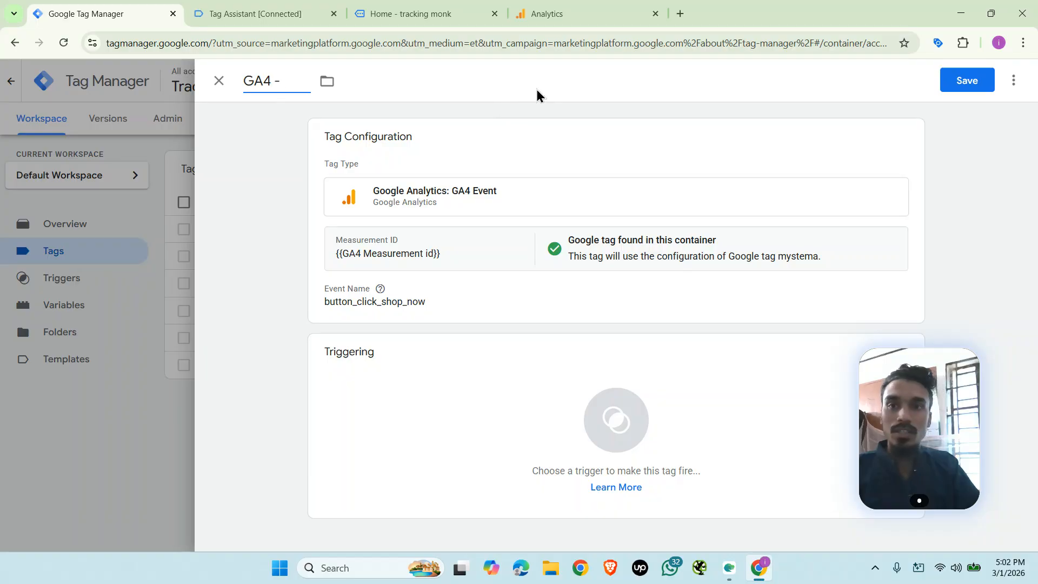
text(Button Clik)
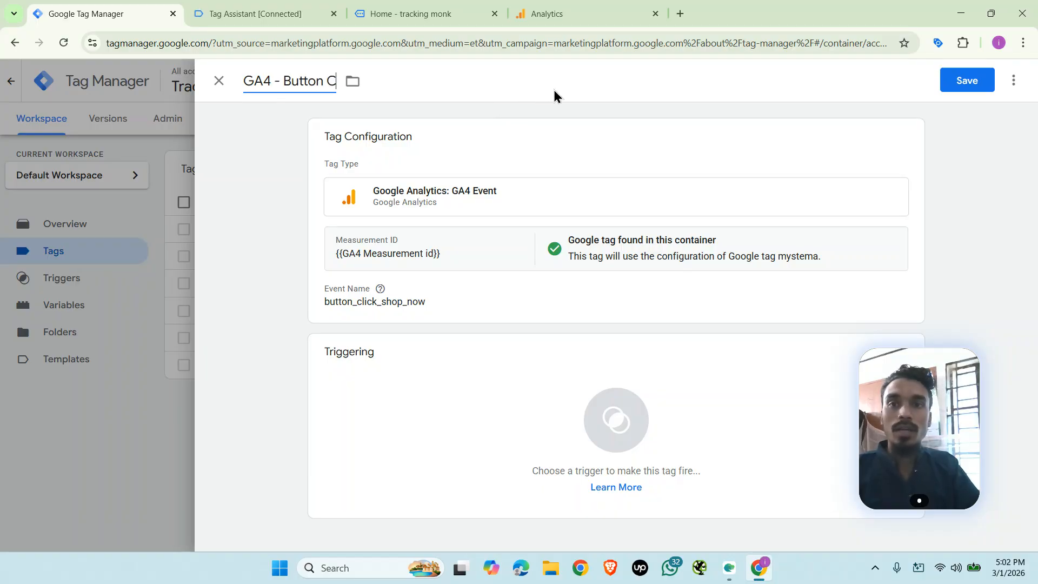
key(BackSpace)
key(BackSpace)
key(BackSpace)
text(lick)
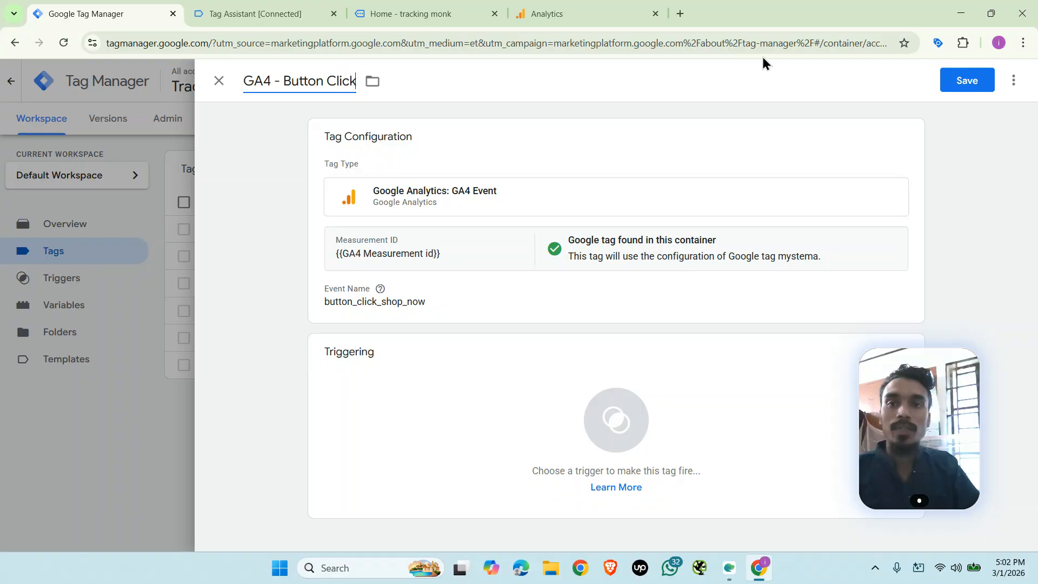
Assign the All Elements trigger filtered to SHOP NOW click text as the tag's firing trigger, and save the tag
click(561, 451)
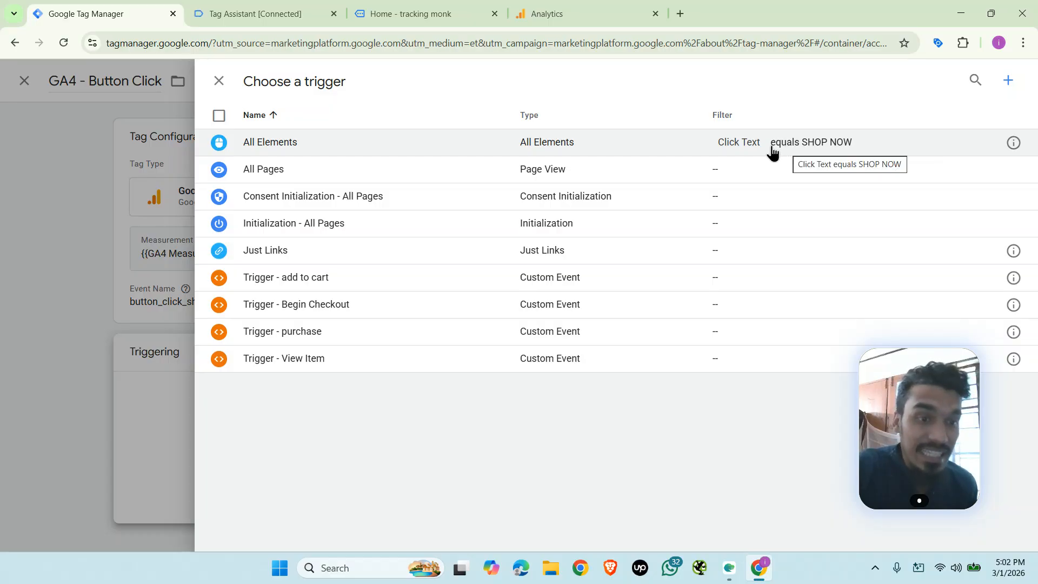
click(717, 152)
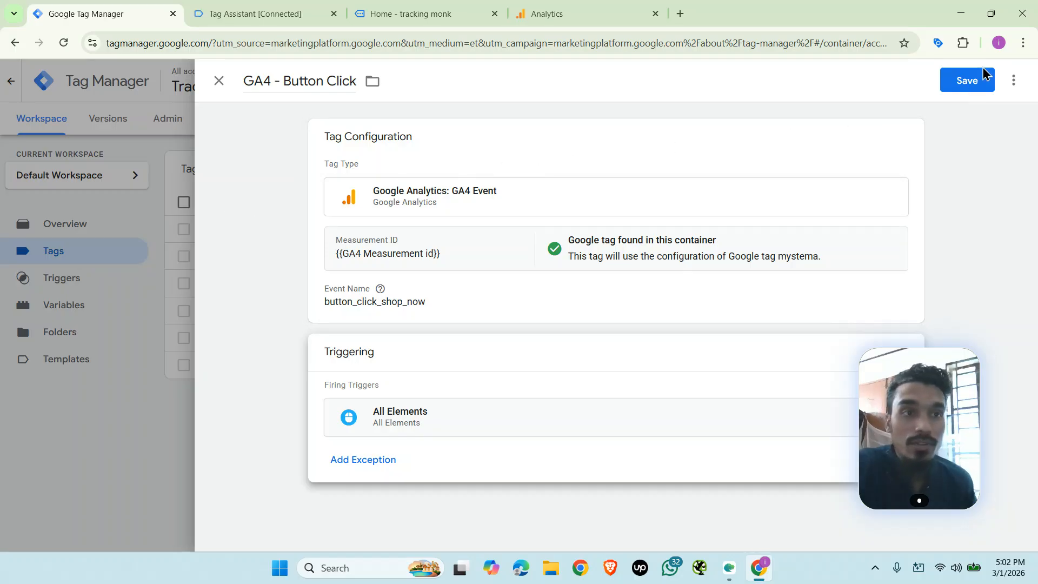
click(975, 82)
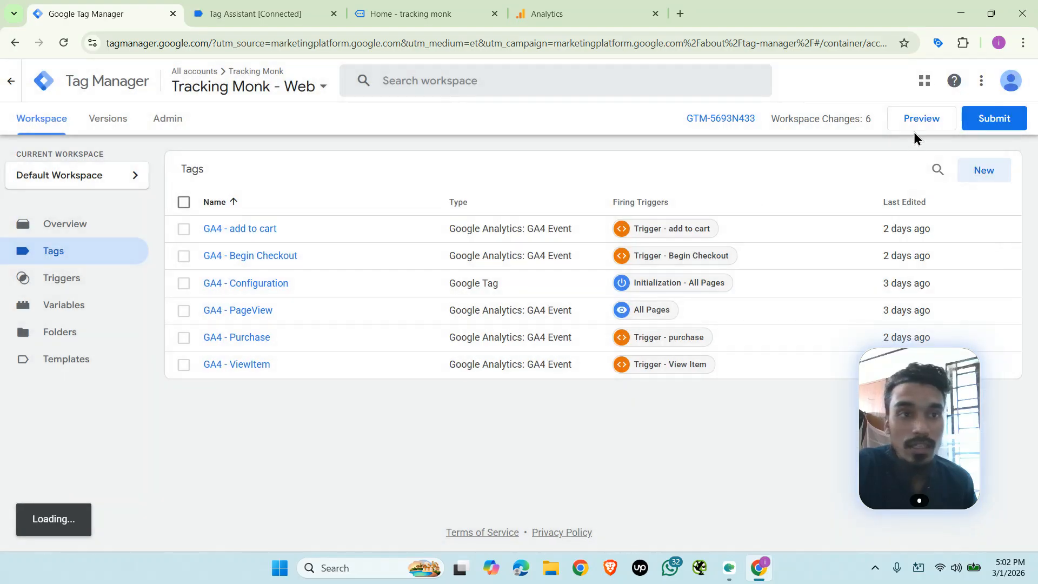
Preview the container and connect Tag Assistant to the store's home page
click(924, 122)
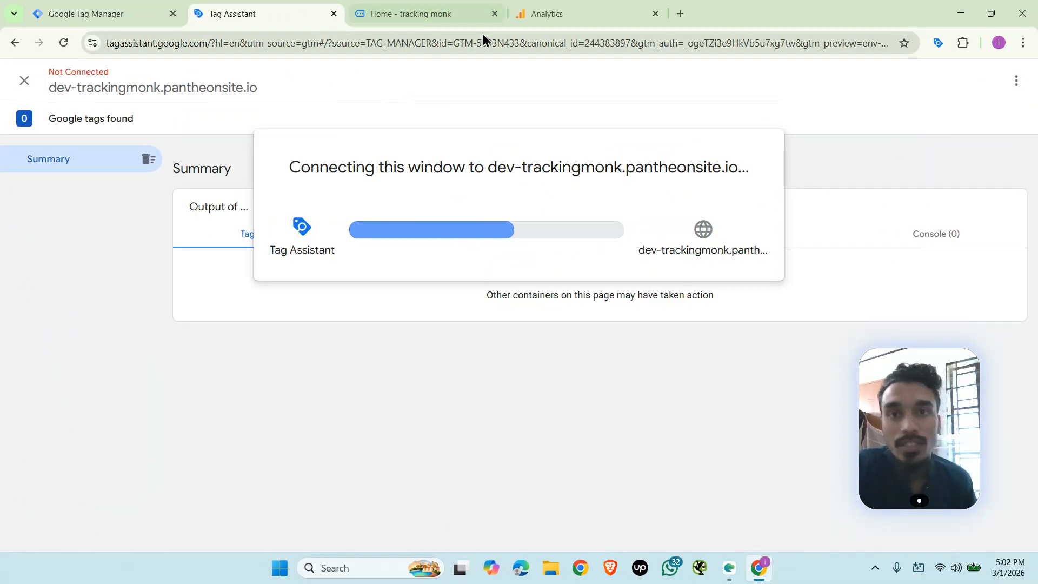
click(530, 319)
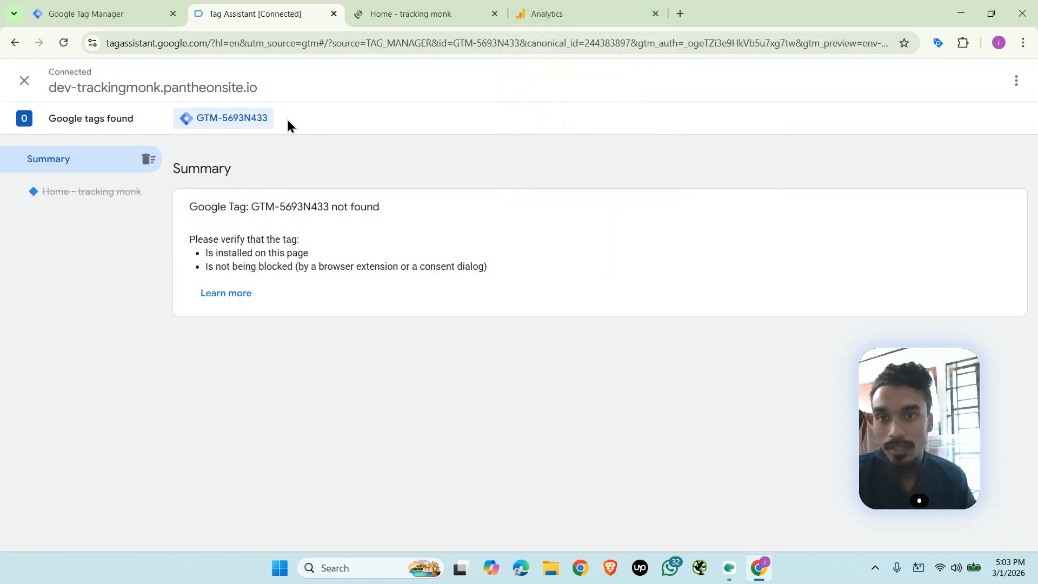
click(407, 12)
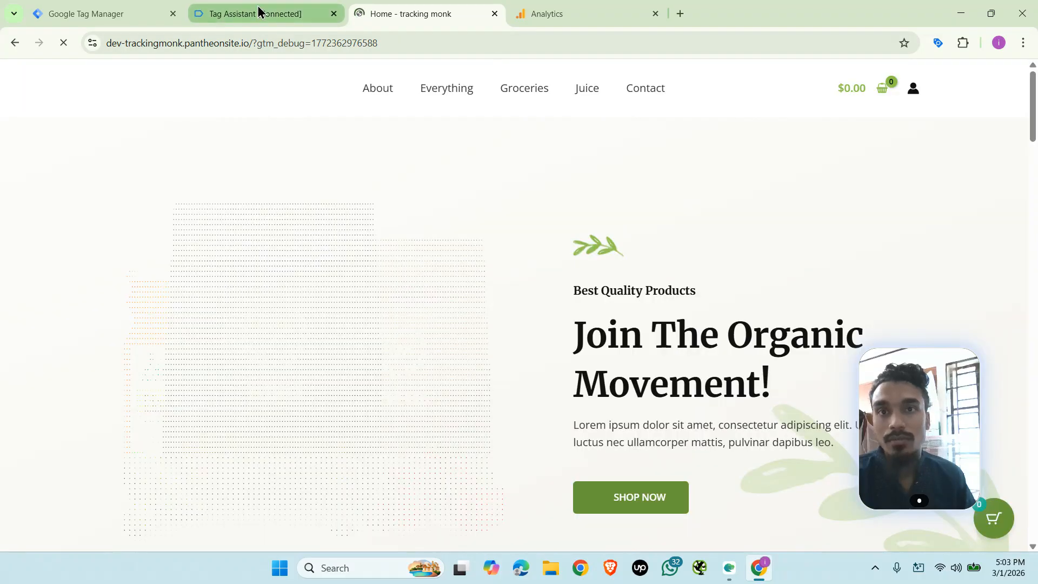
click(259, 12)
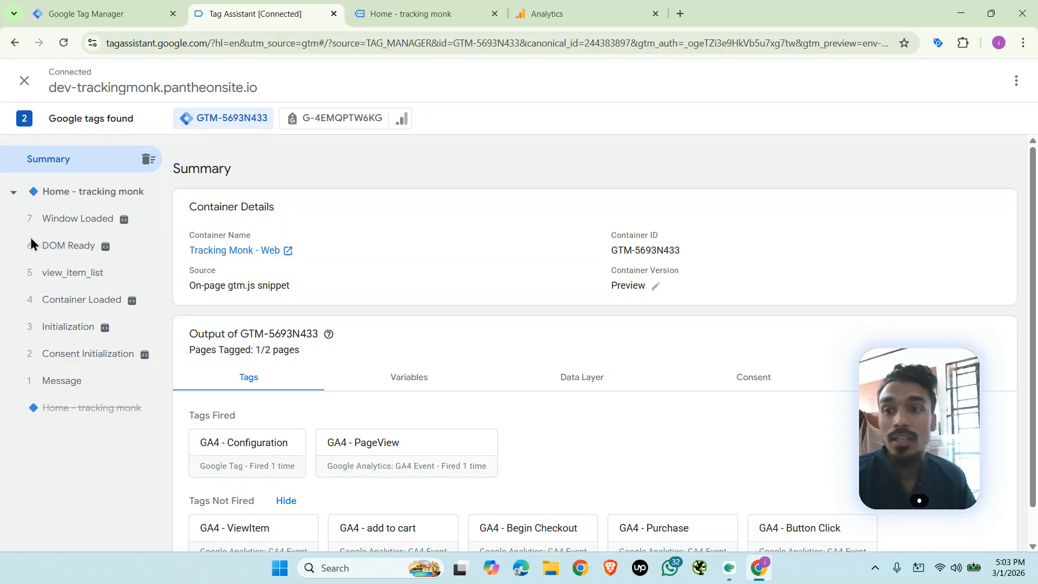
Test the hero section's Shop Now button on the store's home page and check the tag in Tag Assistant and the event in DebugView
click(417, 12)
scroll(629, 287, down, 4)
click(628, 287)
click(273, 11)
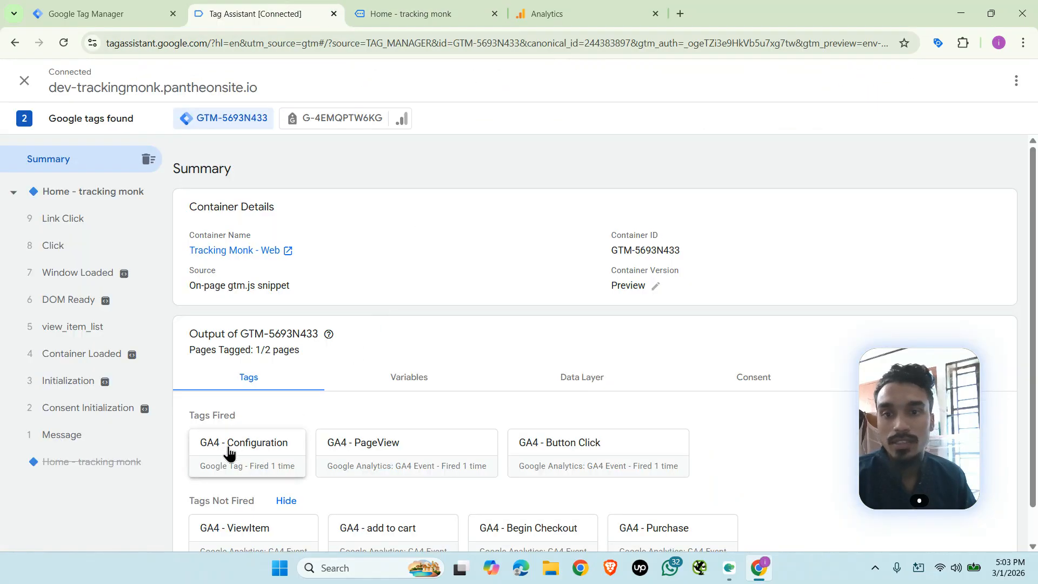
click(617, 11)
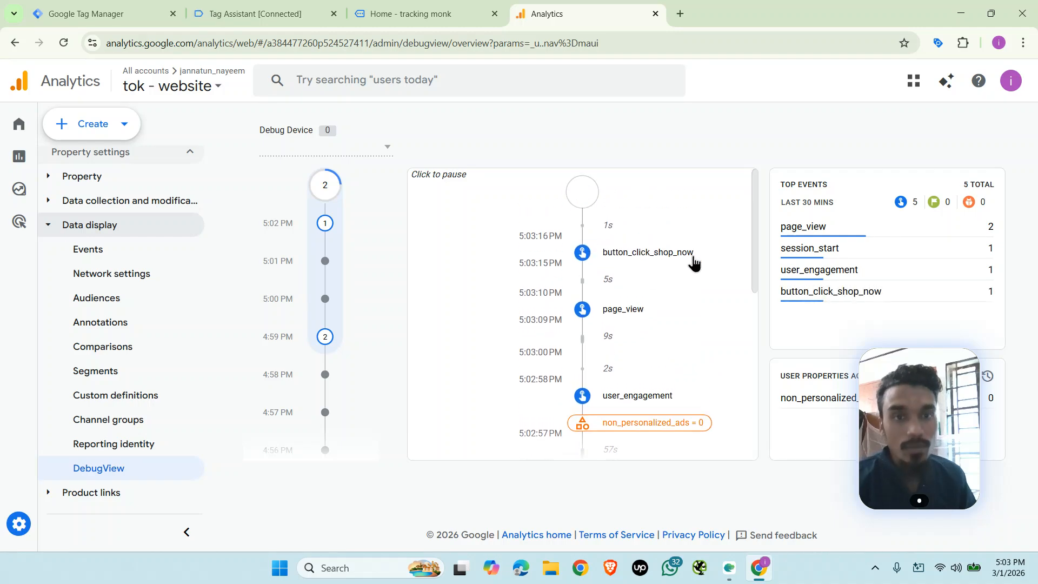
Test the lemon card's Shop Now button on the home page and check the tag firing in Tag Assistant and Analytics DebugView
click(400, 13)
scroll(583, 323, down, 7)
scroll(582, 323, down, 15)
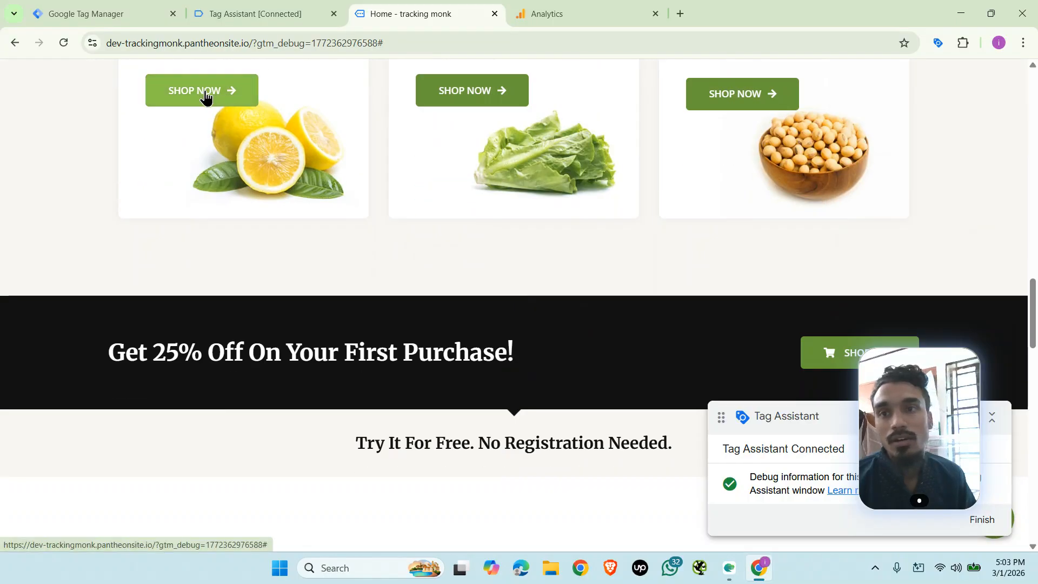
click(204, 96)
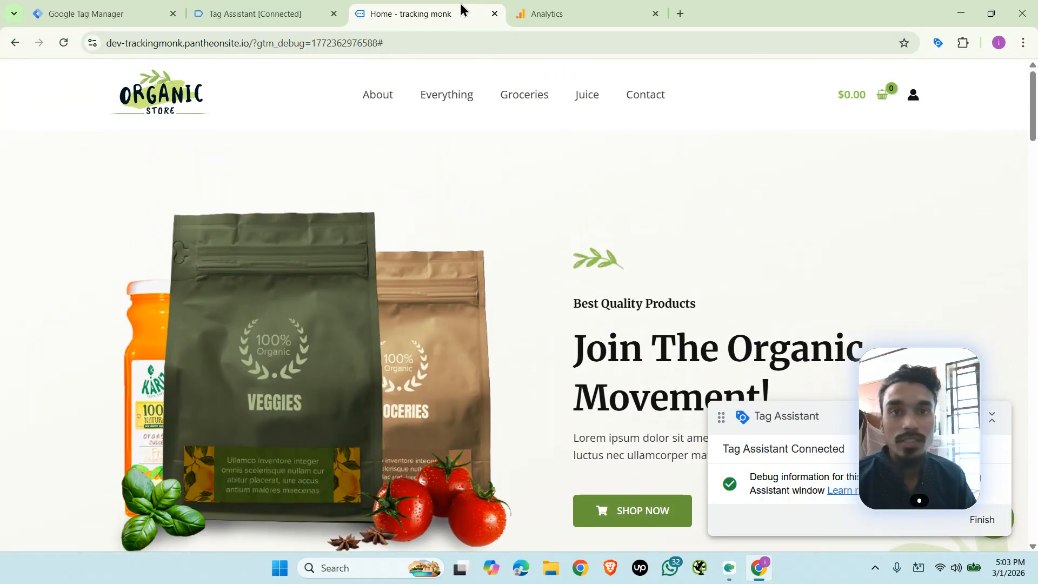
click(260, 11)
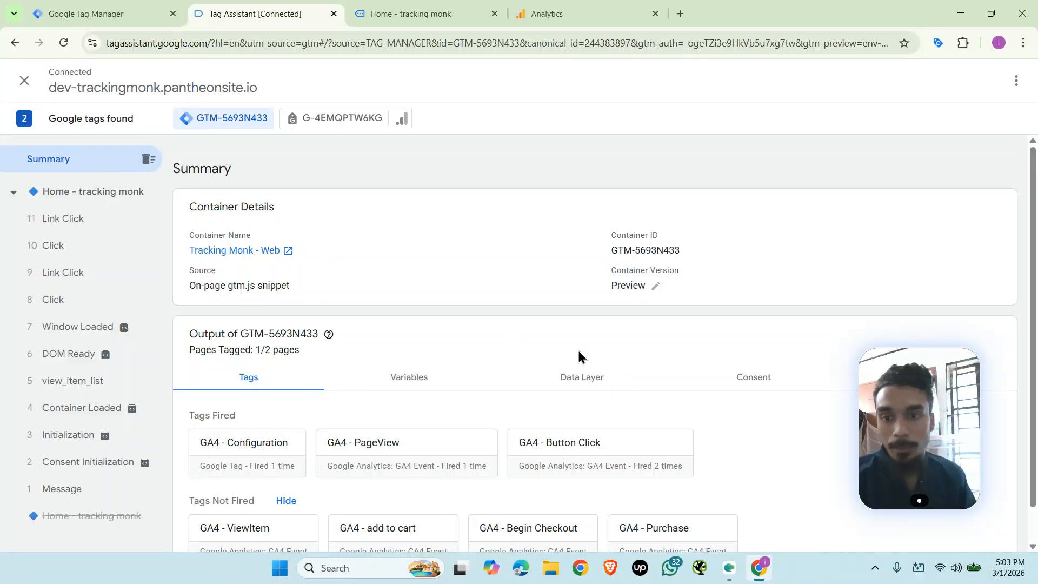
click(562, 12)
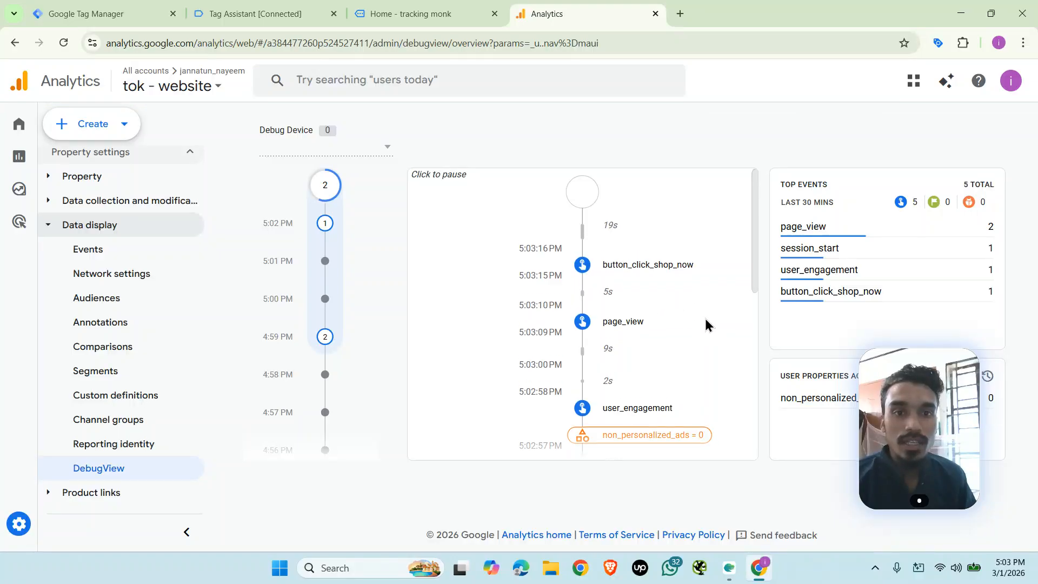